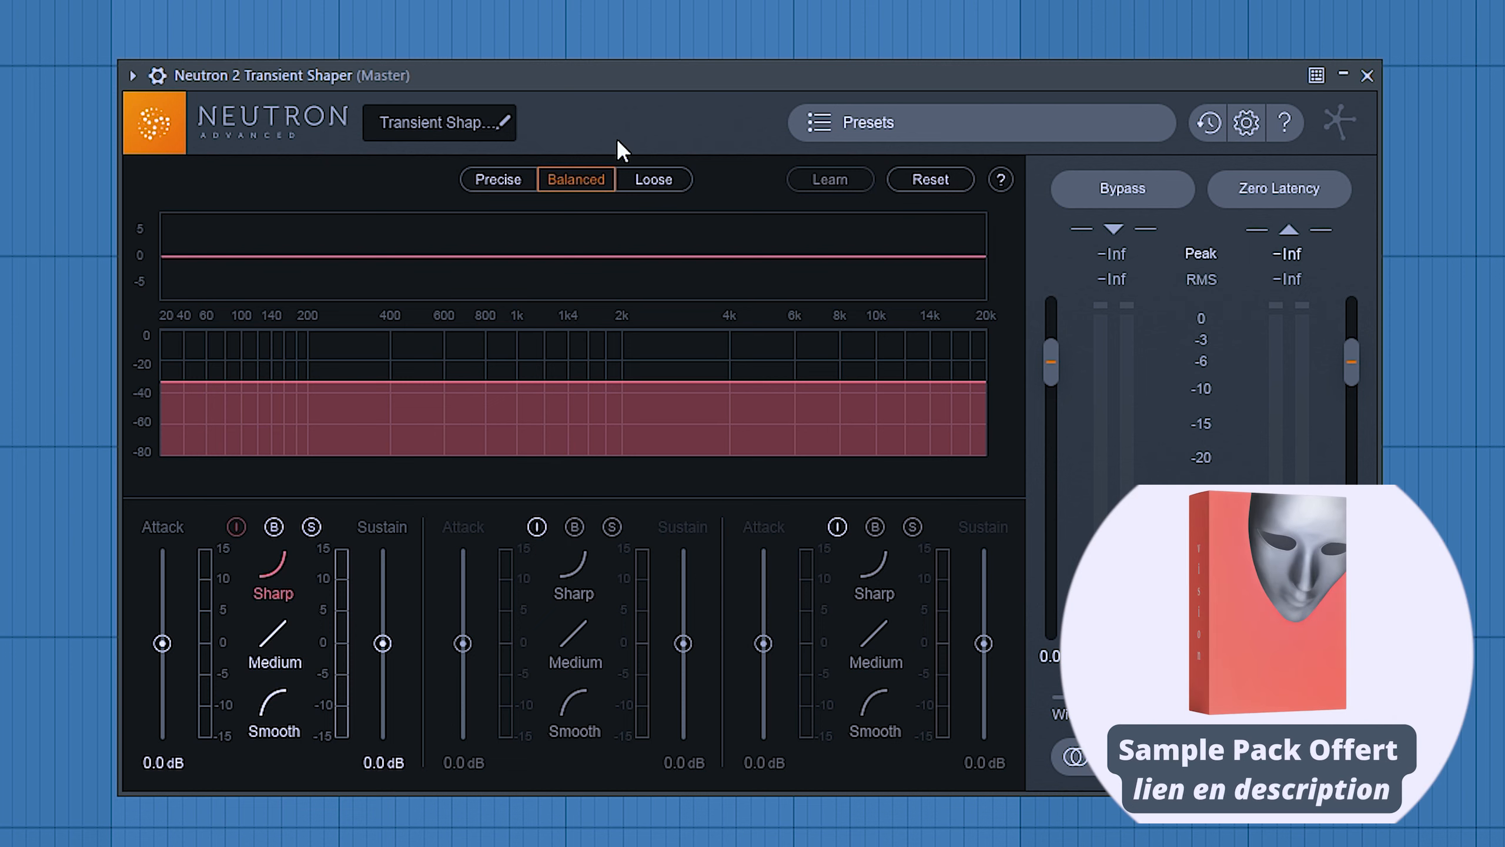
Keep the transient shaper in Balanced mode and play the track briefly through the single full-range band.
{"action": "left_click", "coordinate": [577, 178]}
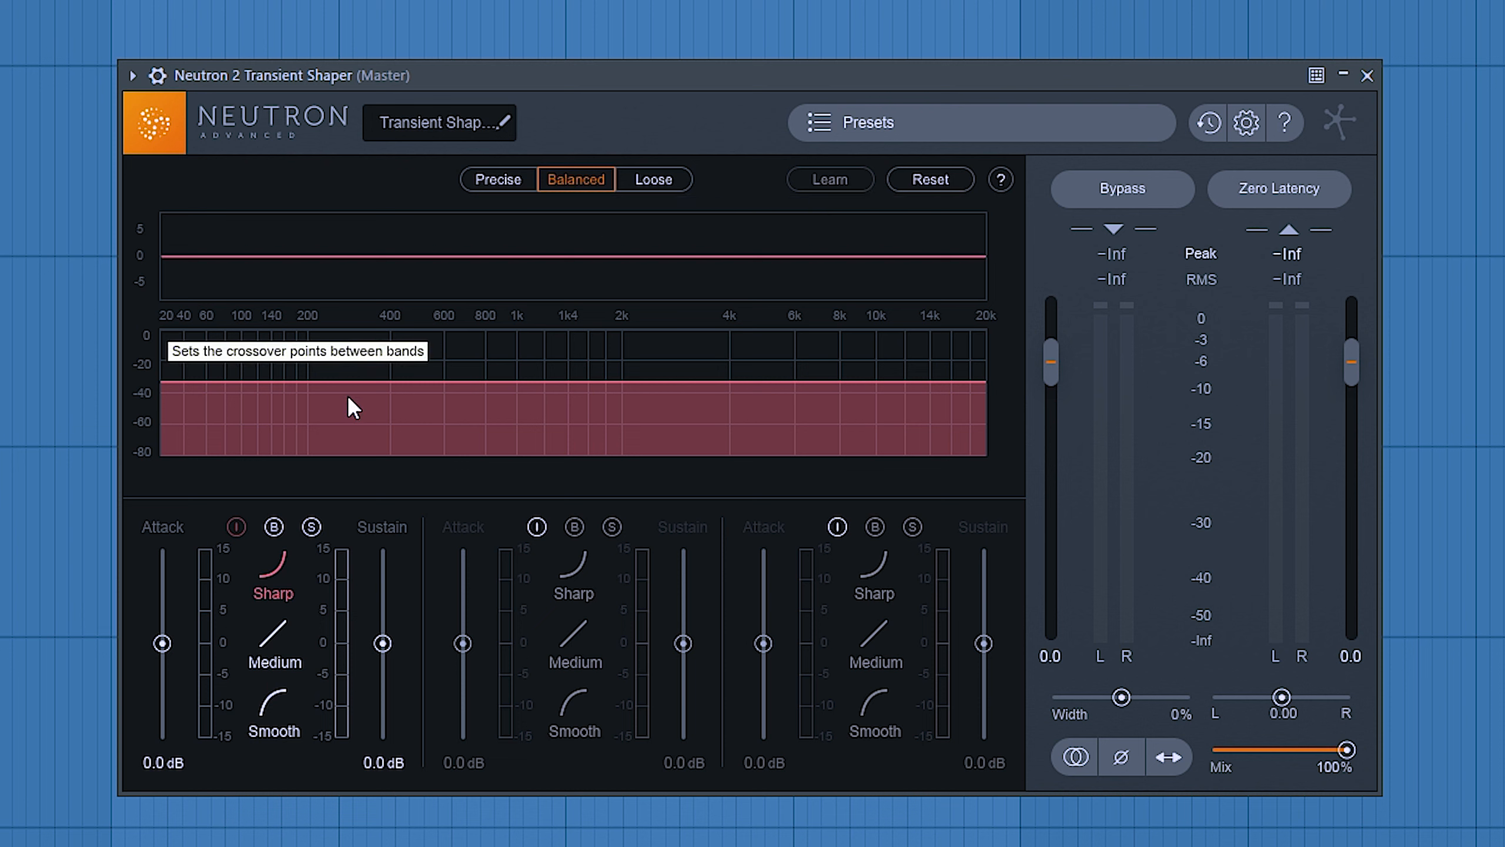
{"action": "key", "text": "space"}
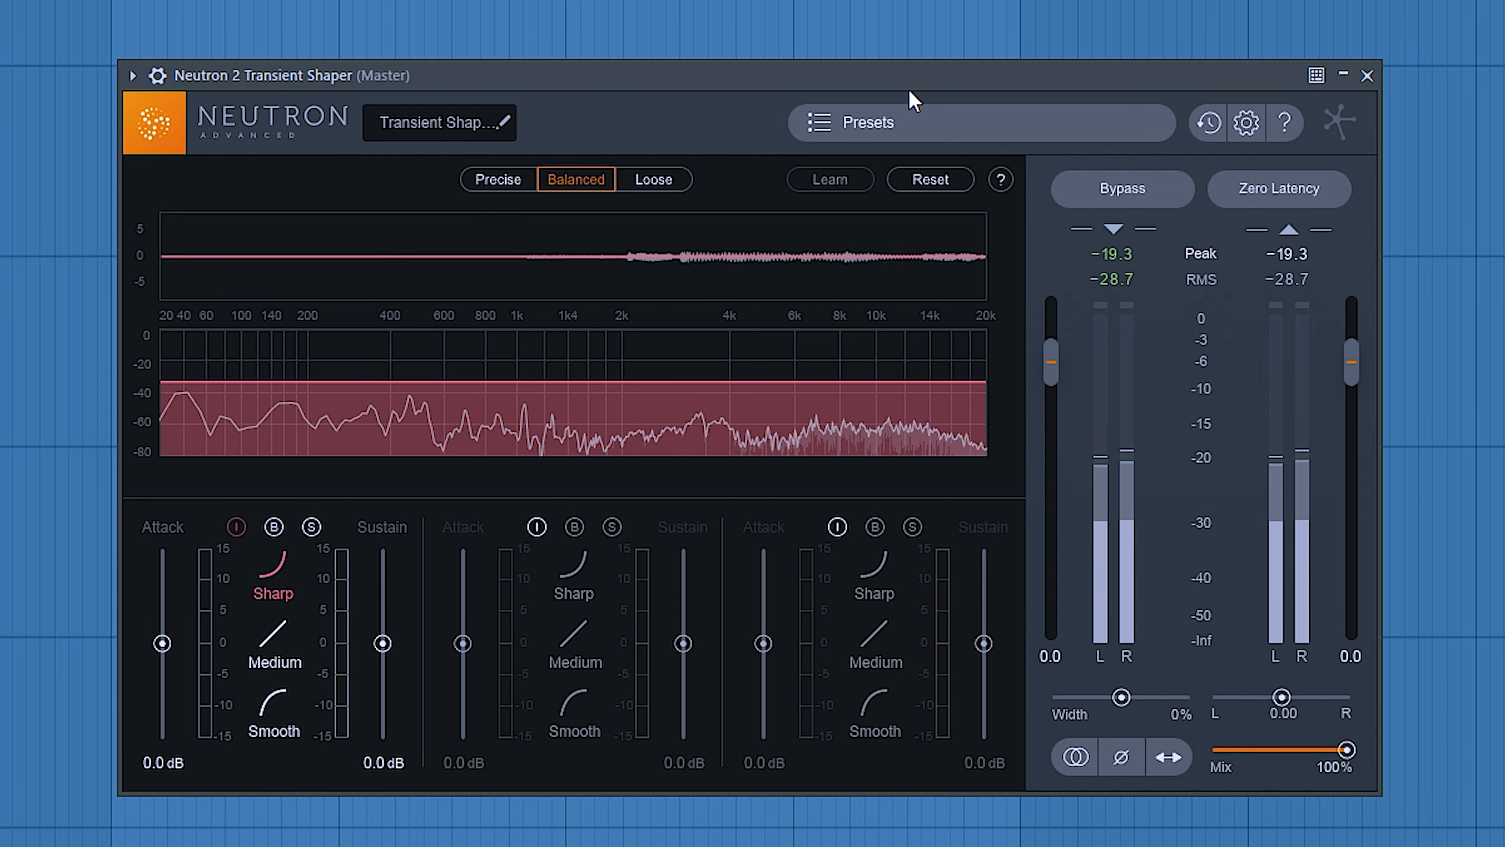
{"action": "key", "text": "space"}
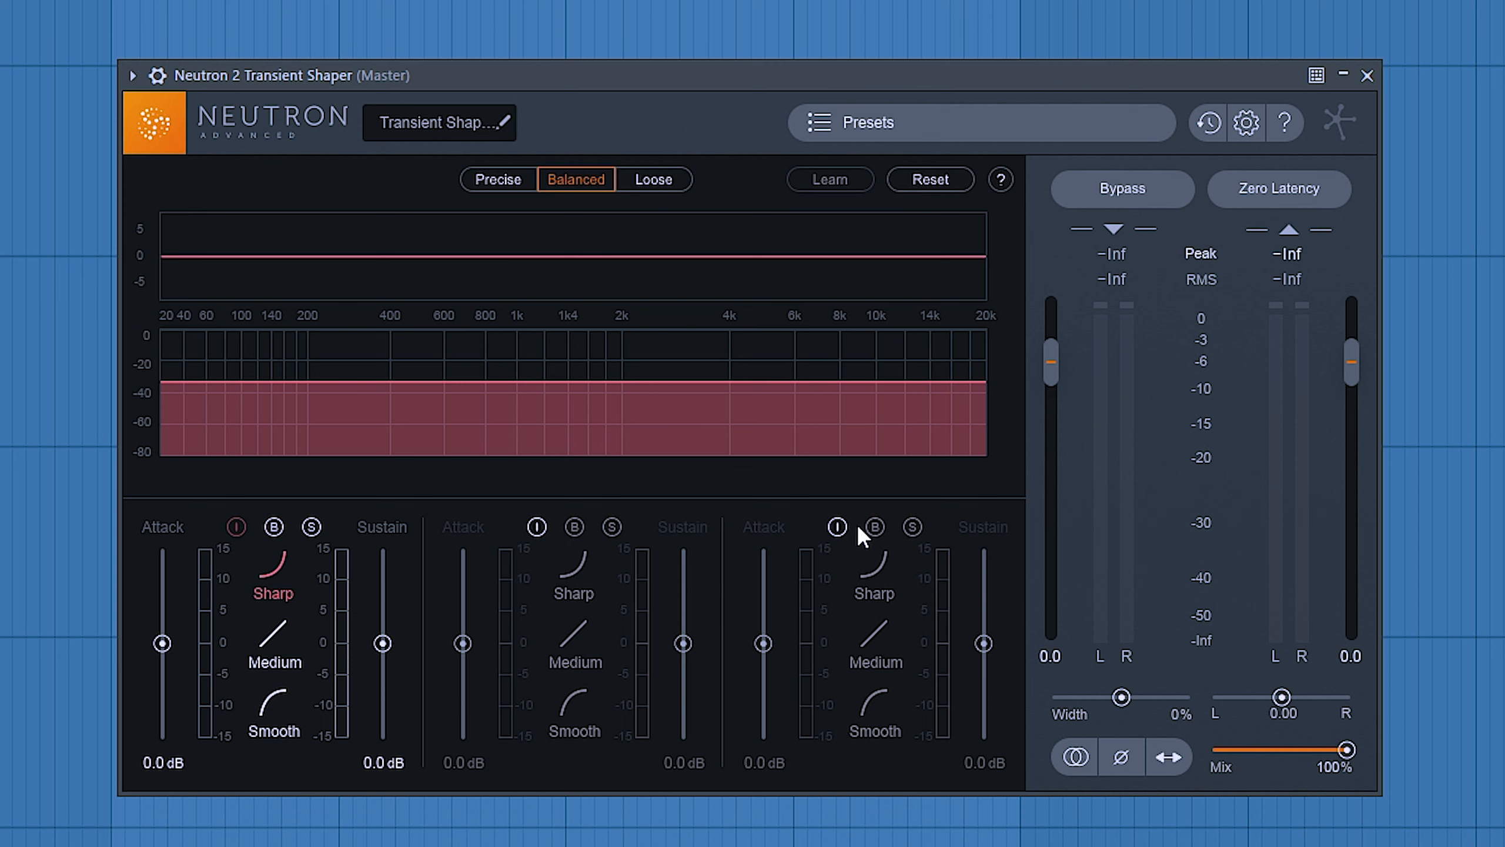
Enable the second and third bands and set their crossover points to 494 Hz and 4.38 kHz.
{"action": "left_click", "coordinate": [536, 526]}
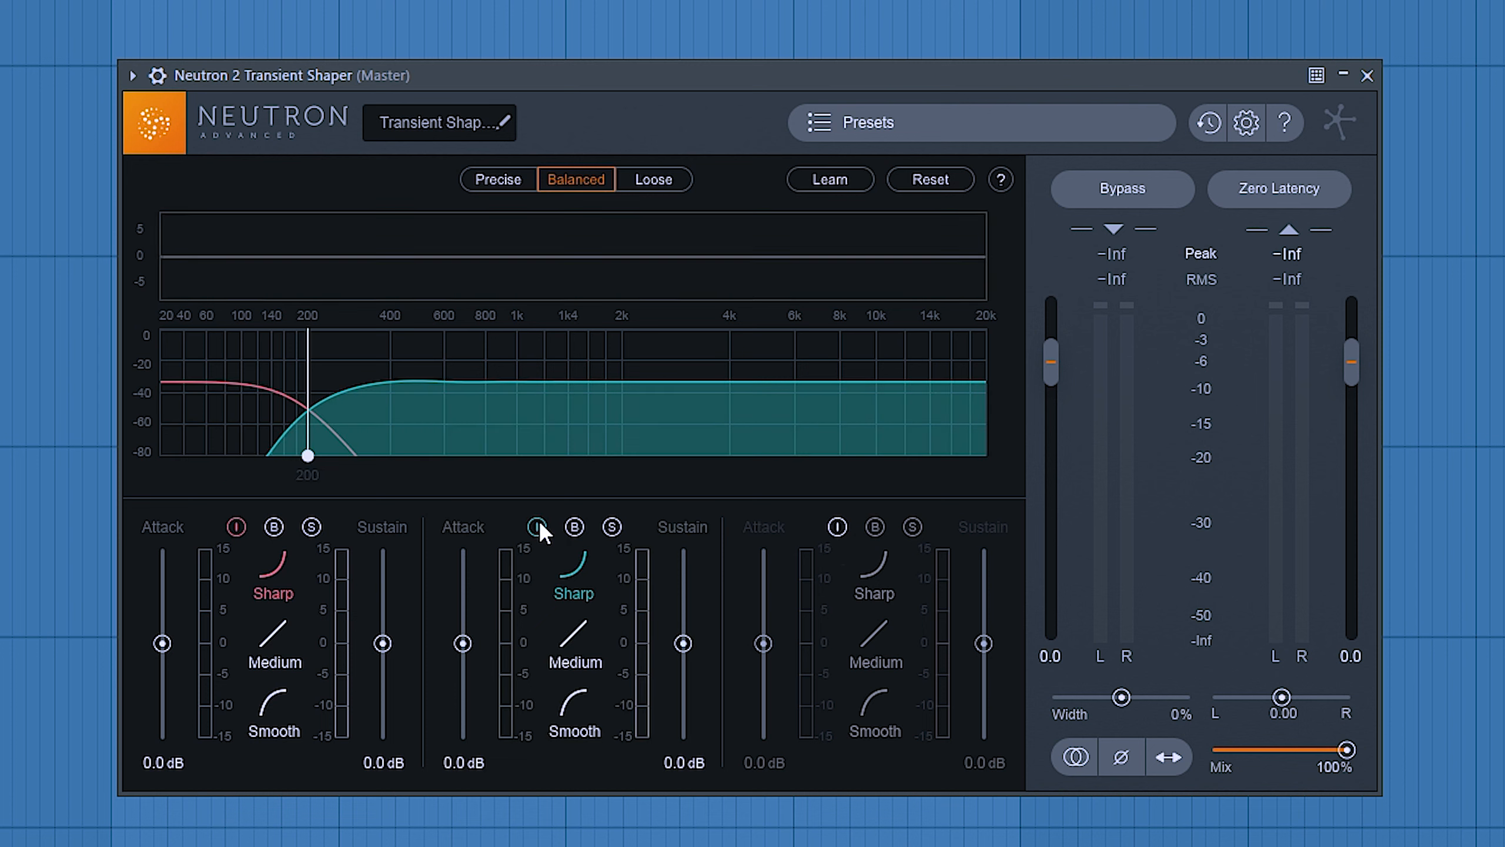
{"action": "left_click", "coordinate": [837, 526]}
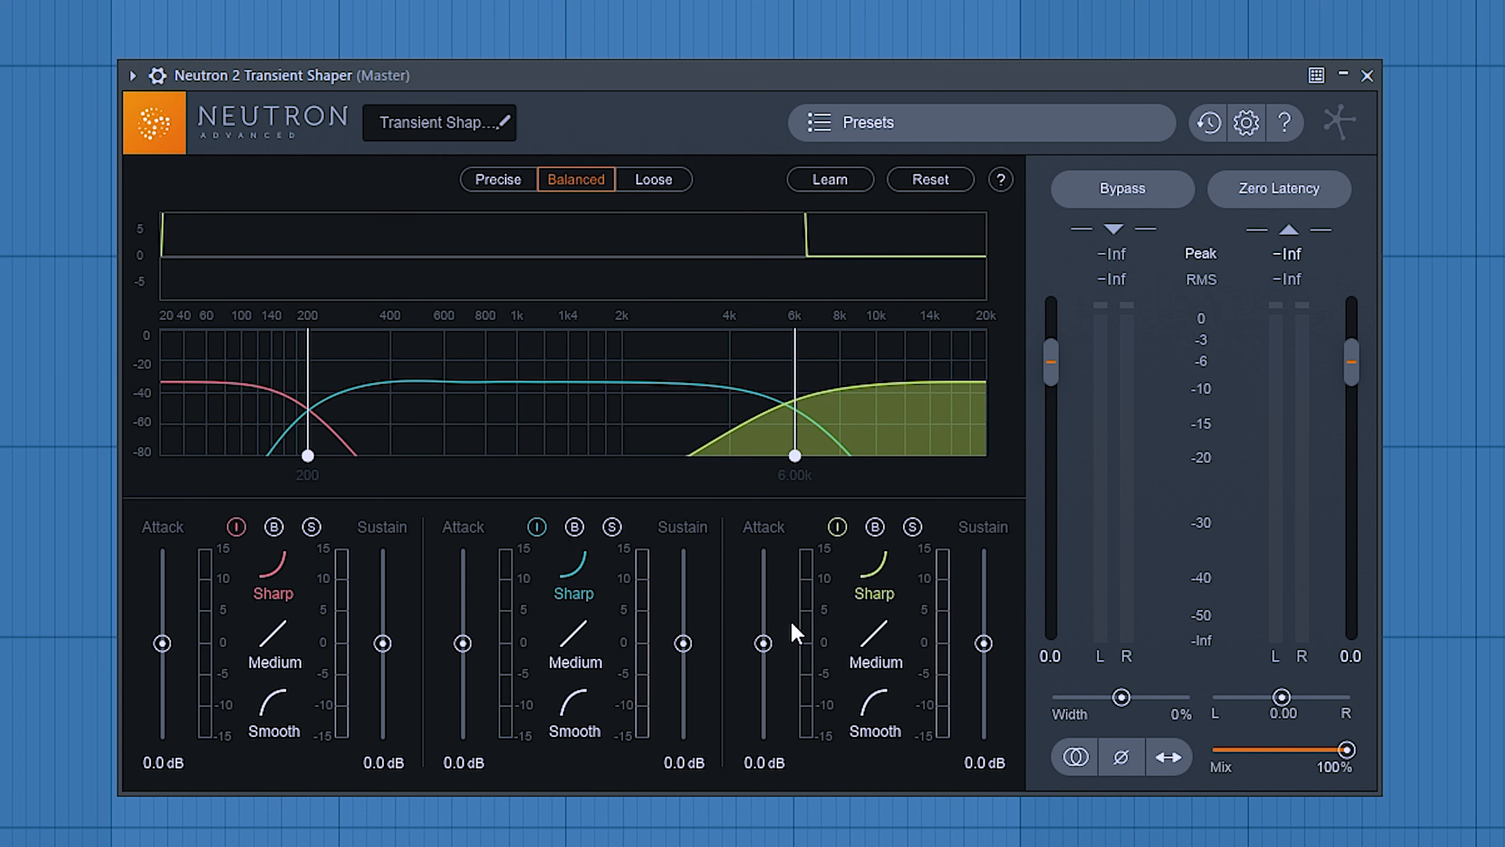
{"action": "left_click_drag", "start_coordinate": [310, 378], "coordinate": [418, 385]}
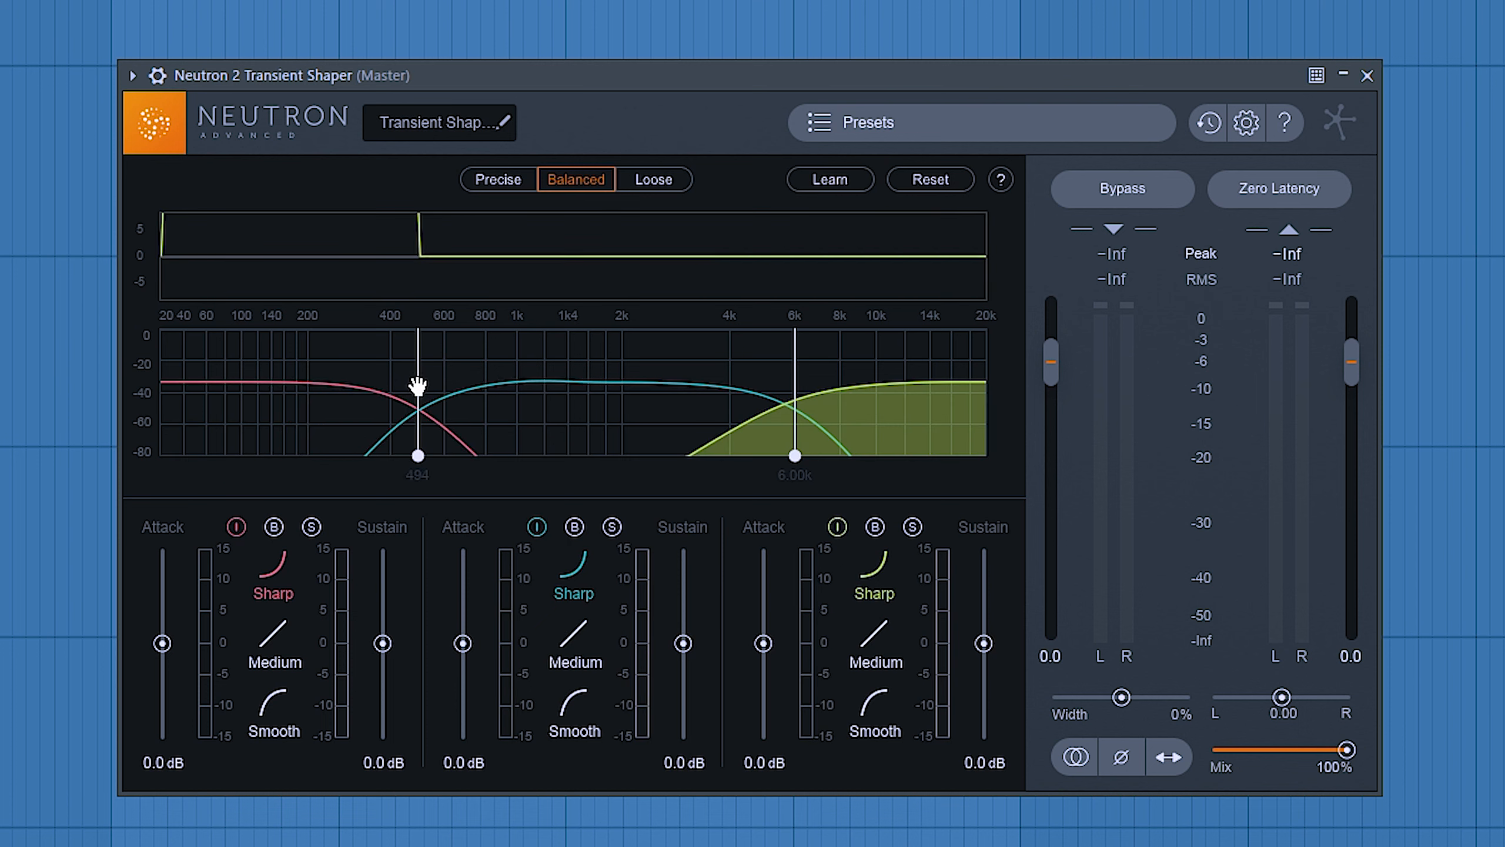
{"action": "left_click_drag", "start_coordinate": [798, 398], "coordinate": [745, 403]}
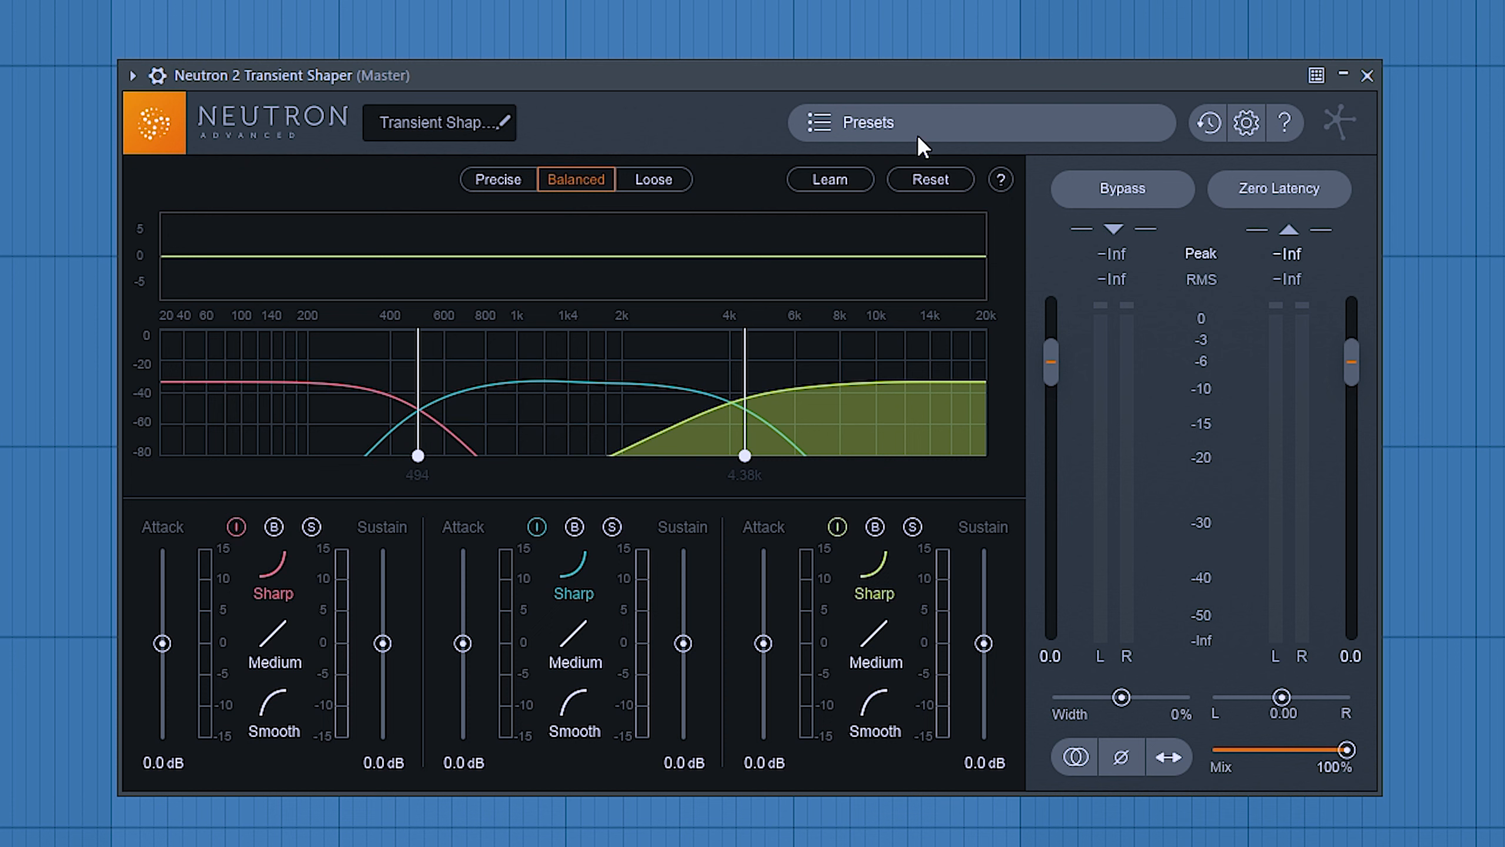
Solo the low band and lower its upper crossover point to 300 Hz while listening to the track.
{"action": "key", "text": "space"}
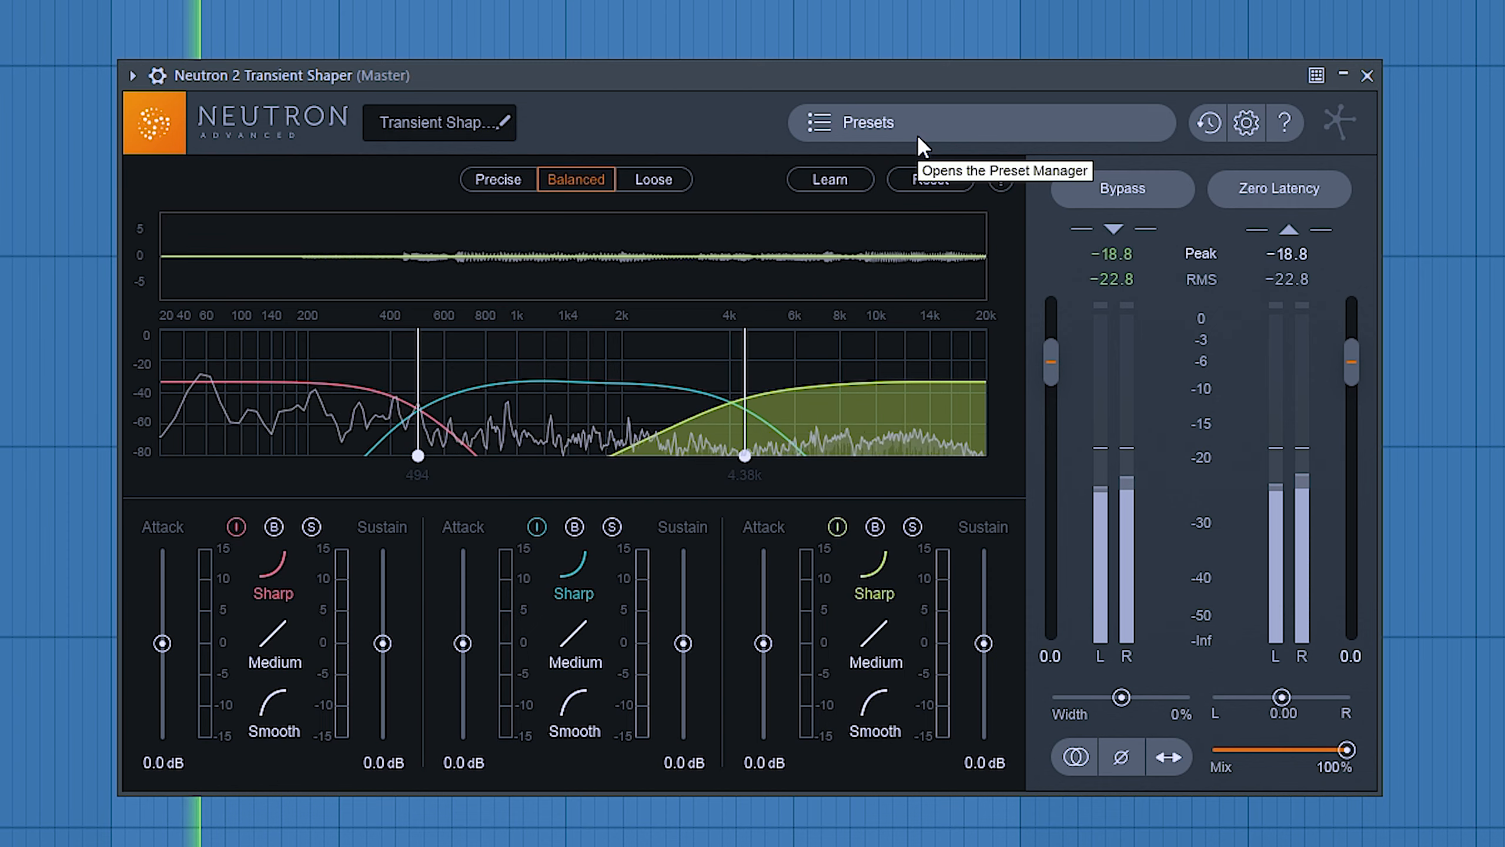
{"action": "key", "text": "space"}
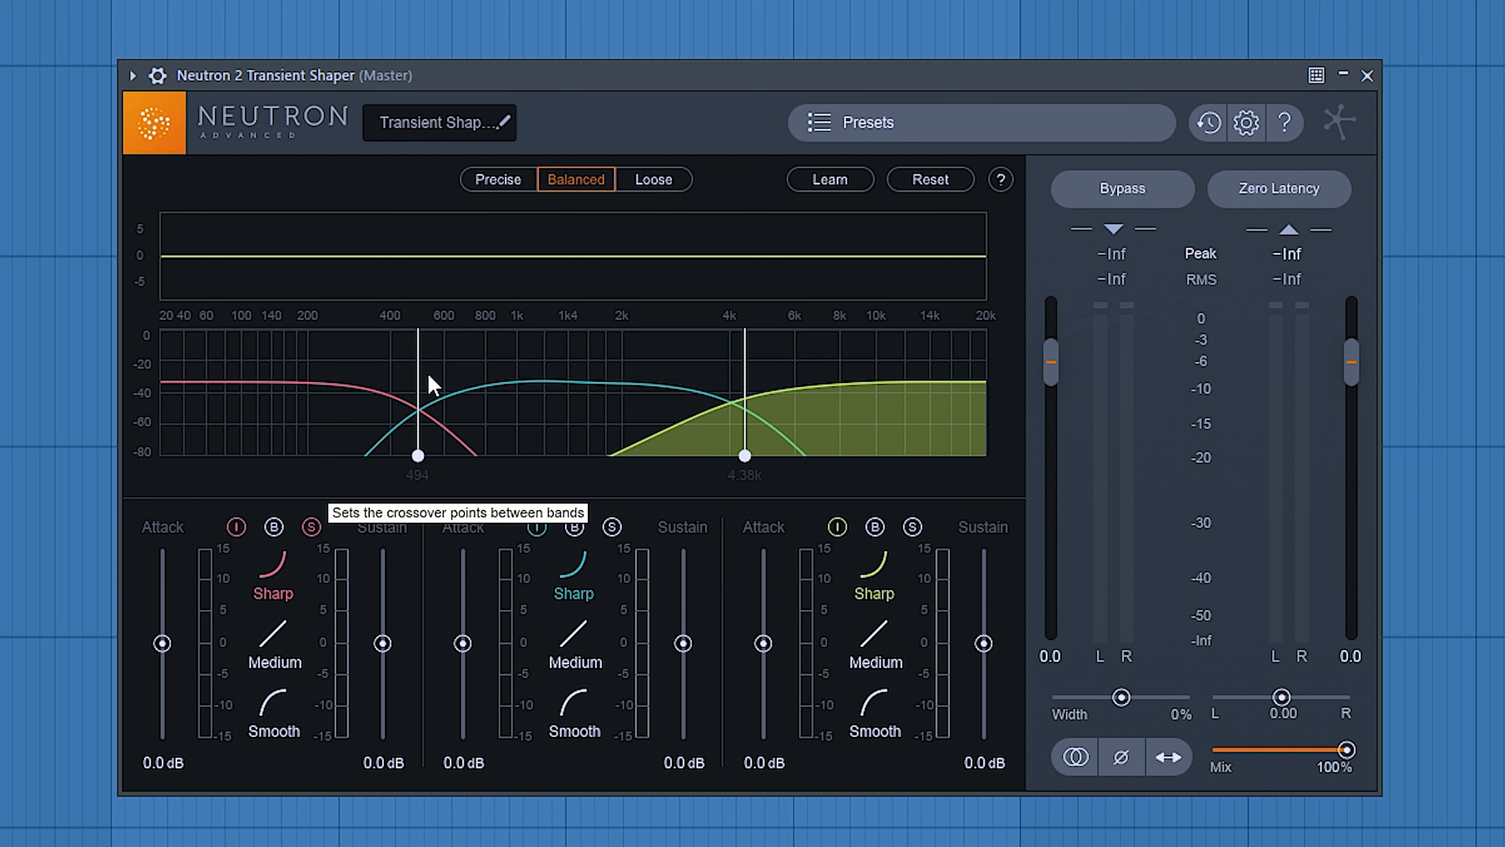
{"action": "key", "text": "space"}
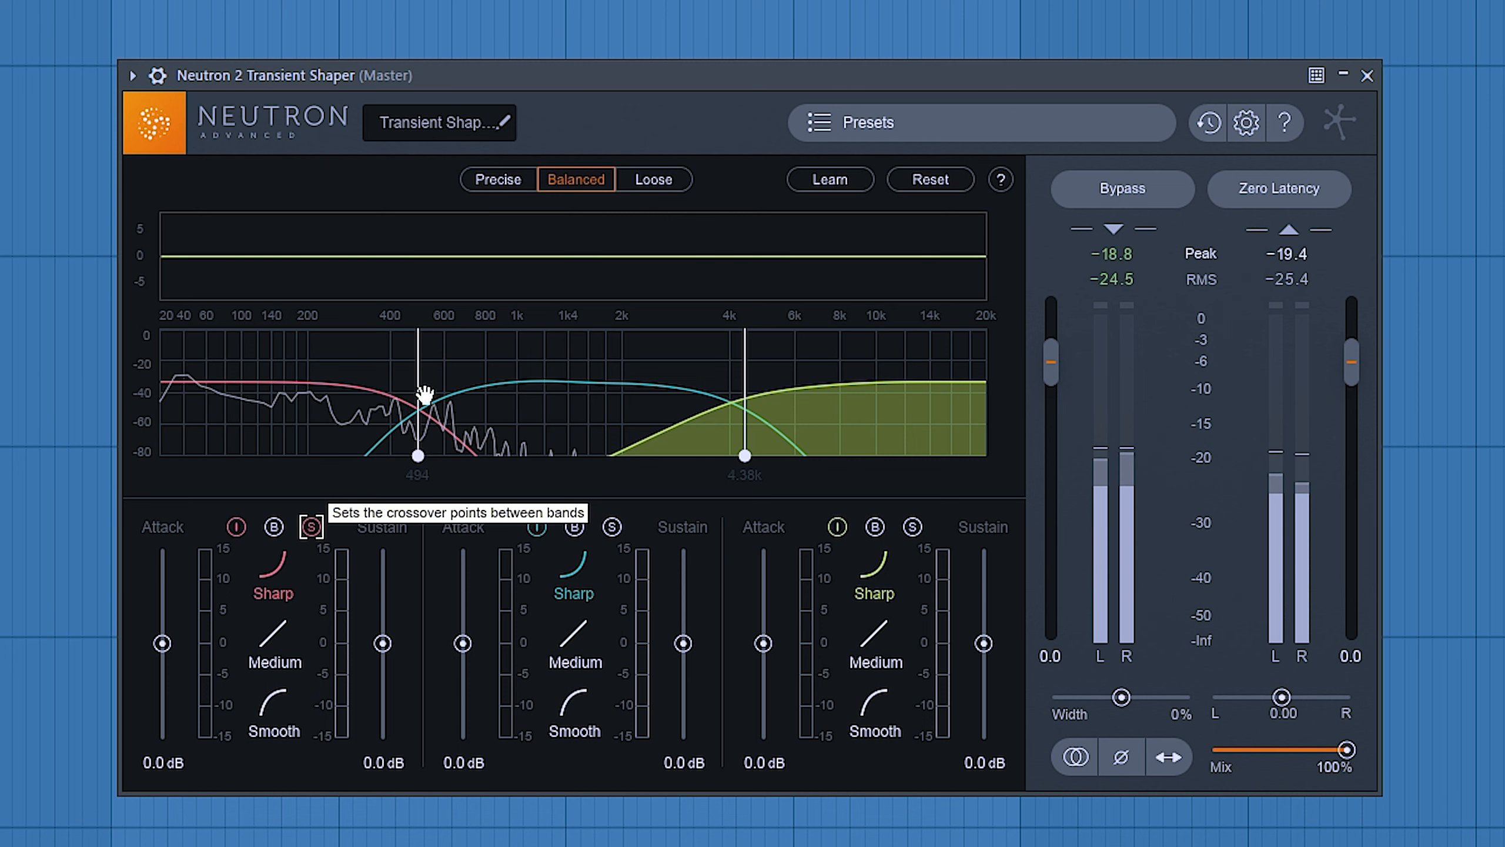
{"action": "left_click_drag", "start_coordinate": [413, 392], "coordinate": [354, 377]}
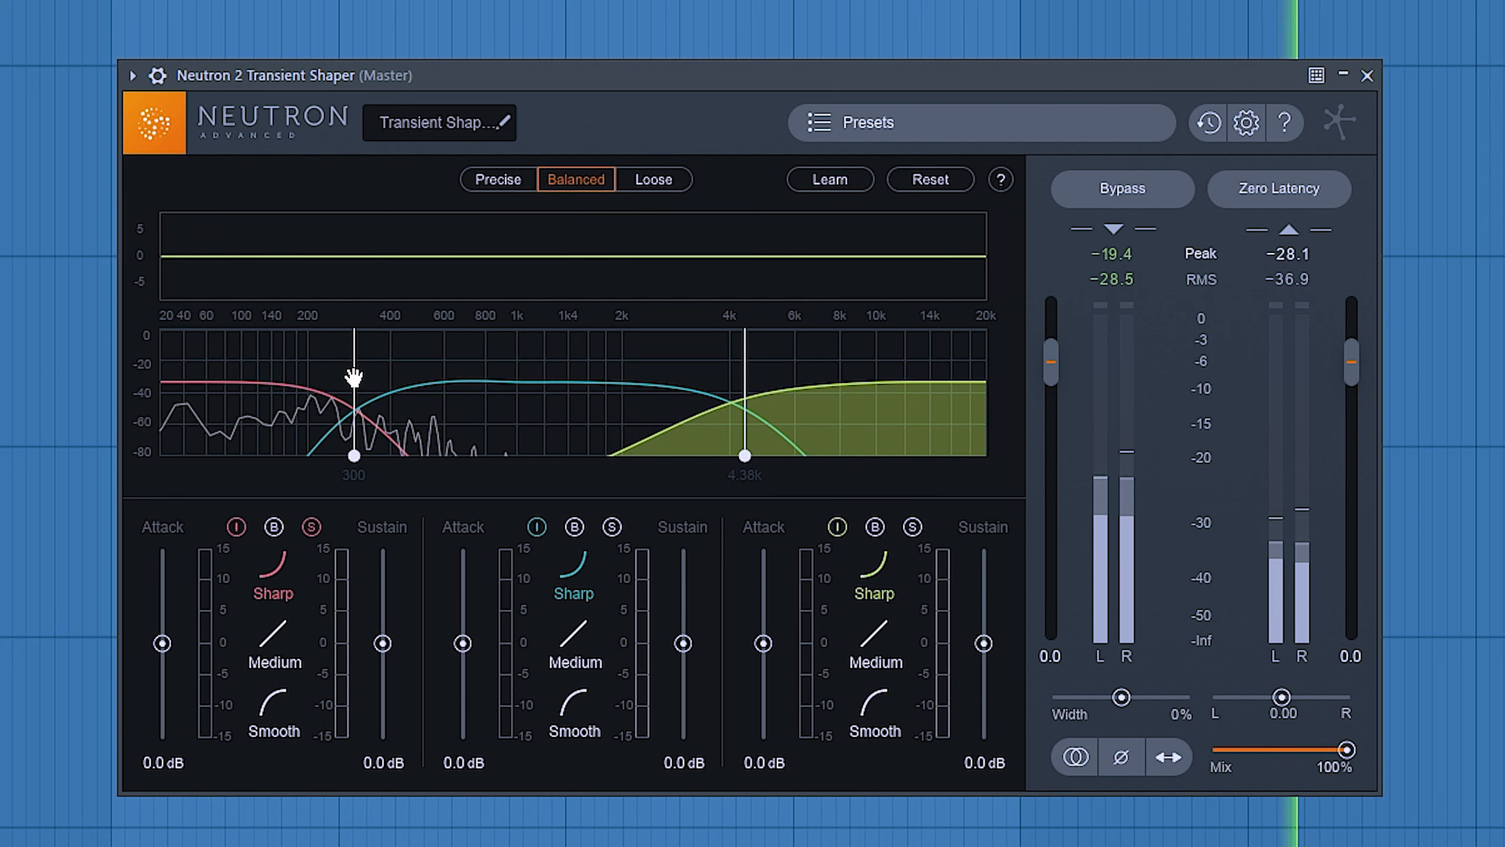
{"action": "key", "text": "space"}
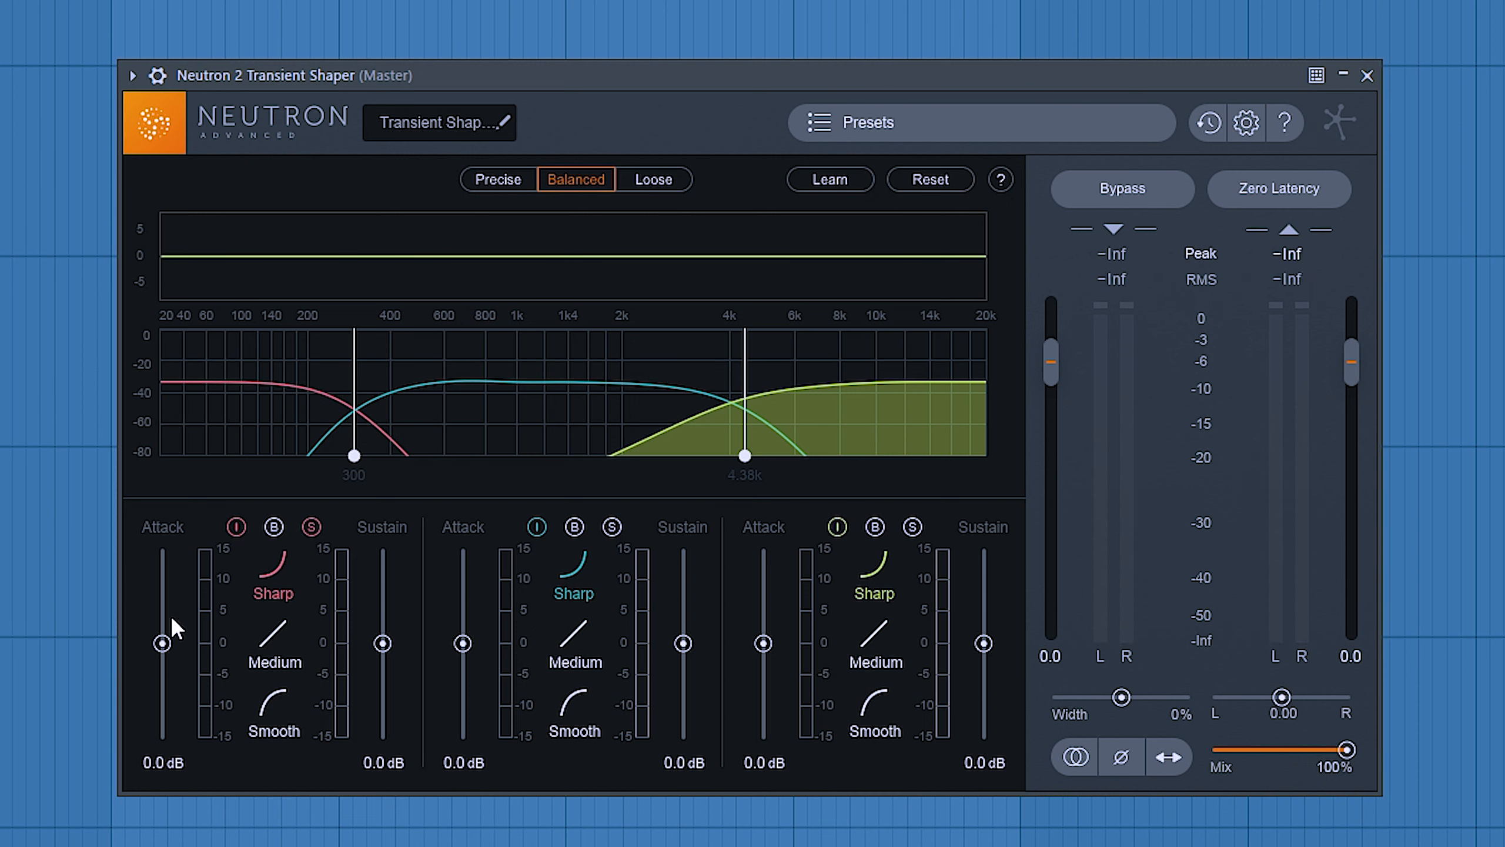
Raise the low band's attack to 15 dB and choose the Sharp envelope response for it.
{"action": "left_click_drag", "start_coordinate": [162, 644], "coordinate": [176, 563]}
{"action": "left_click_drag", "start_coordinate": [175, 642], "coordinate": [175, 551]}
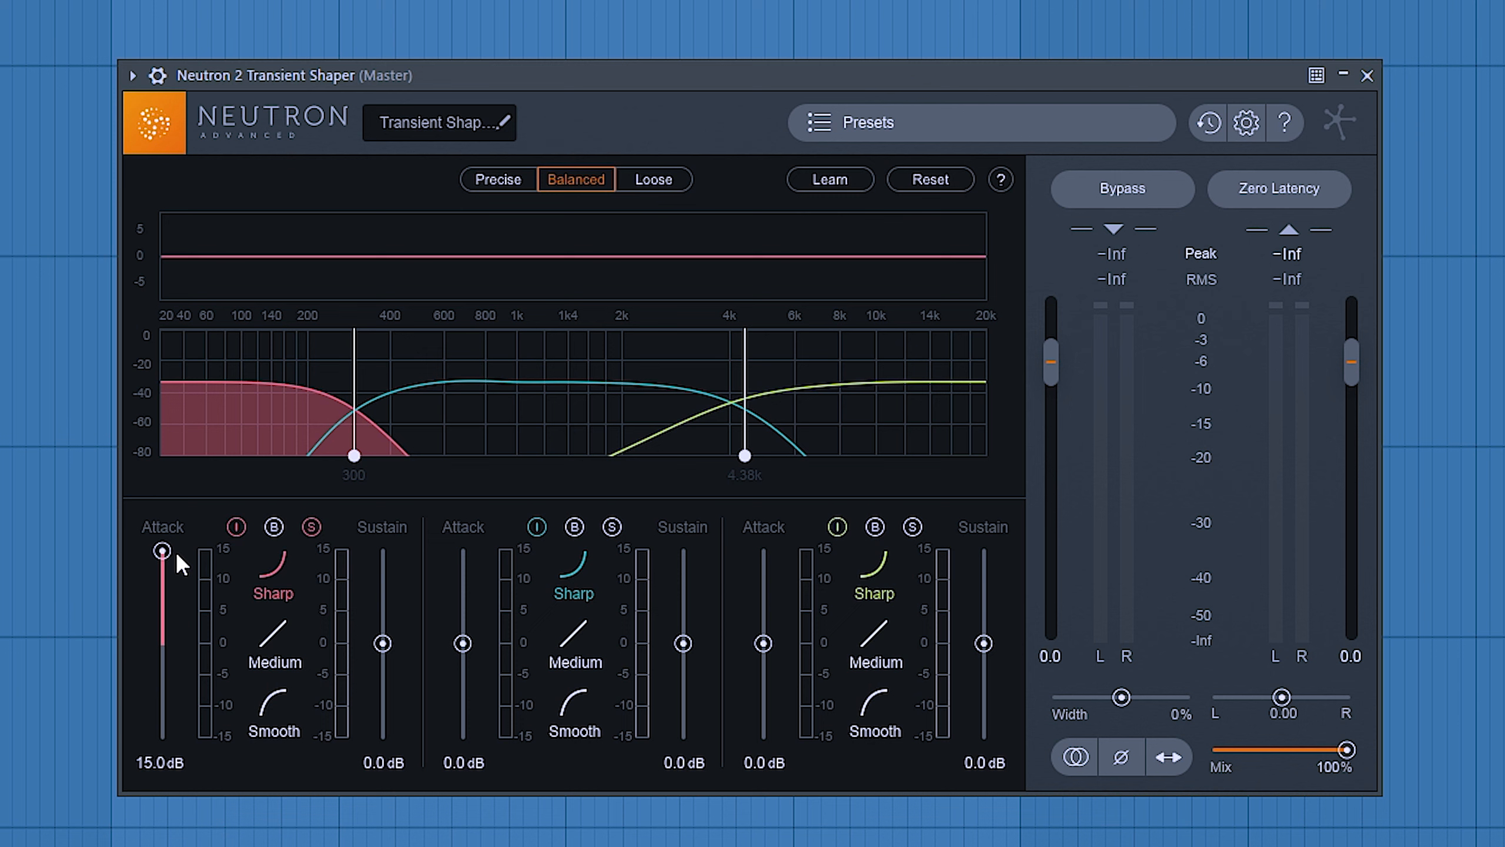
{"action": "key", "text": "space"}
{"action": "left_click", "coordinate": [274, 594]}
{"action": "left_click", "coordinate": [271, 598]}
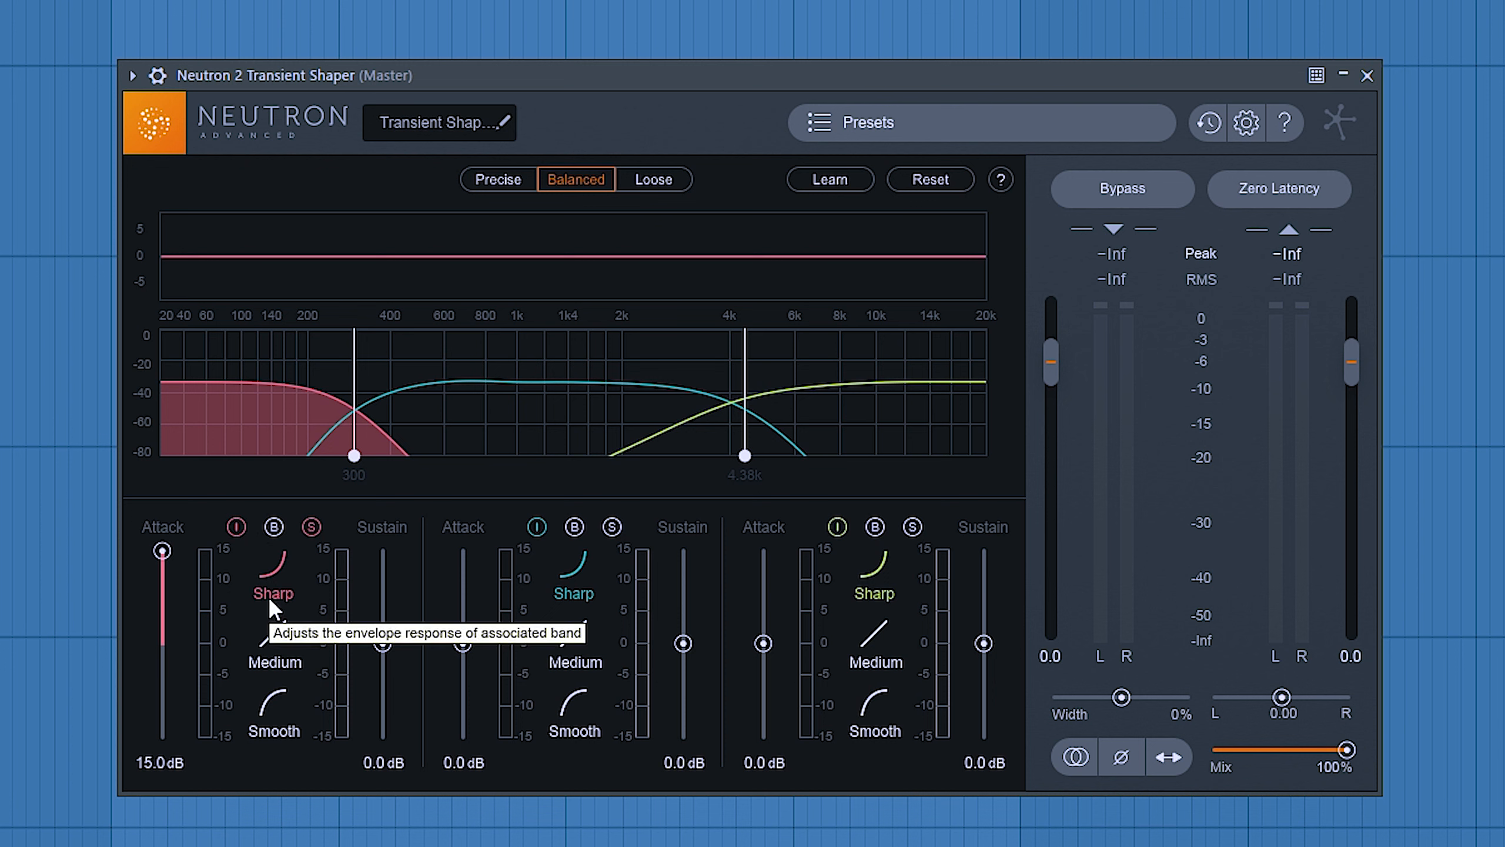
Compare the Medium, Smooth and Sharp envelope responses on the low band during playback, ending on Sharp.
{"action": "key", "text": "space"}
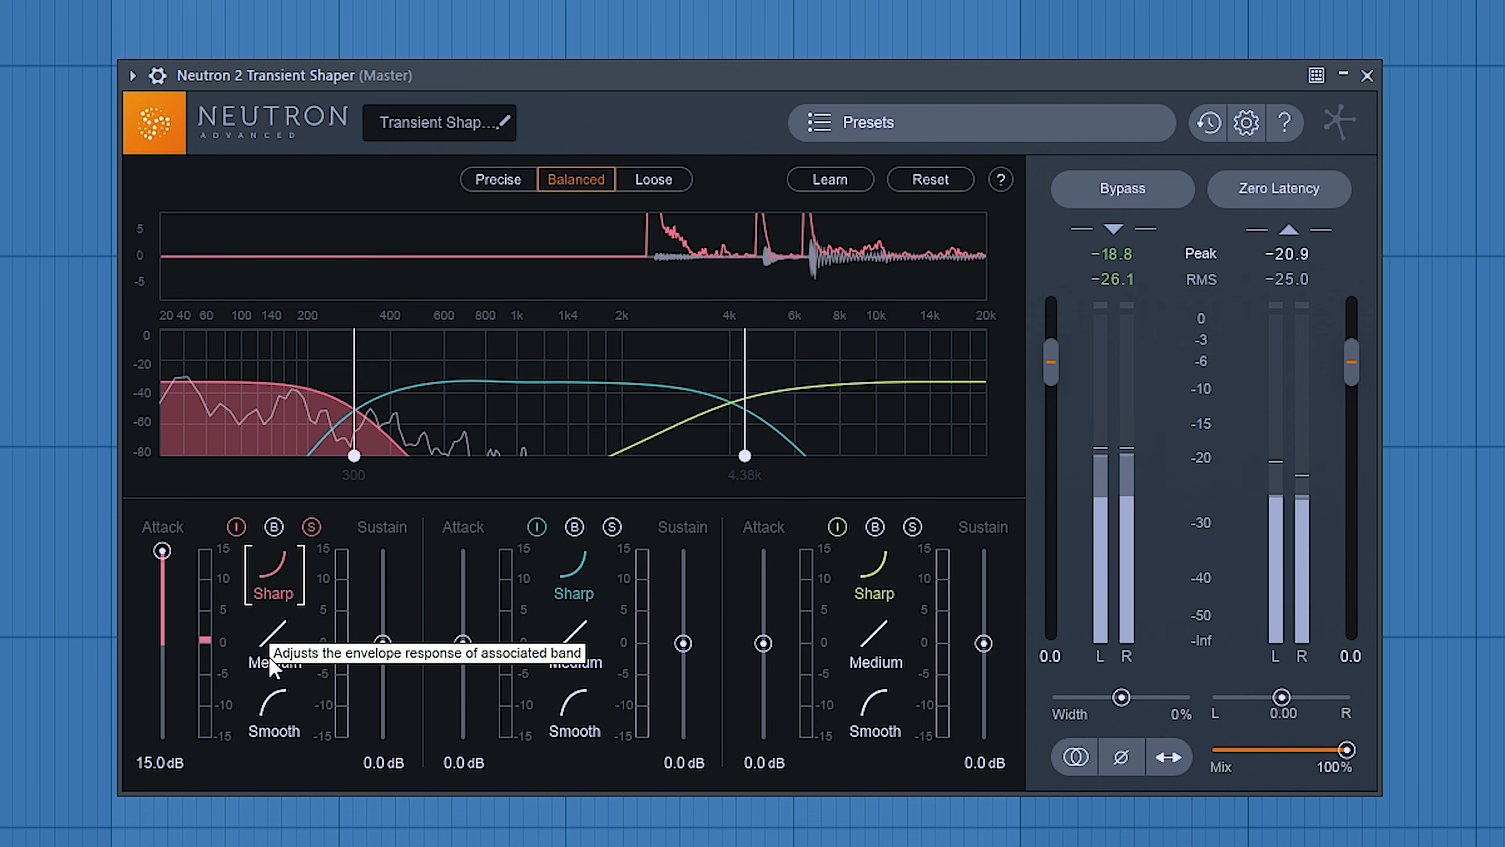
{"action": "left_click", "coordinate": [266, 642]}
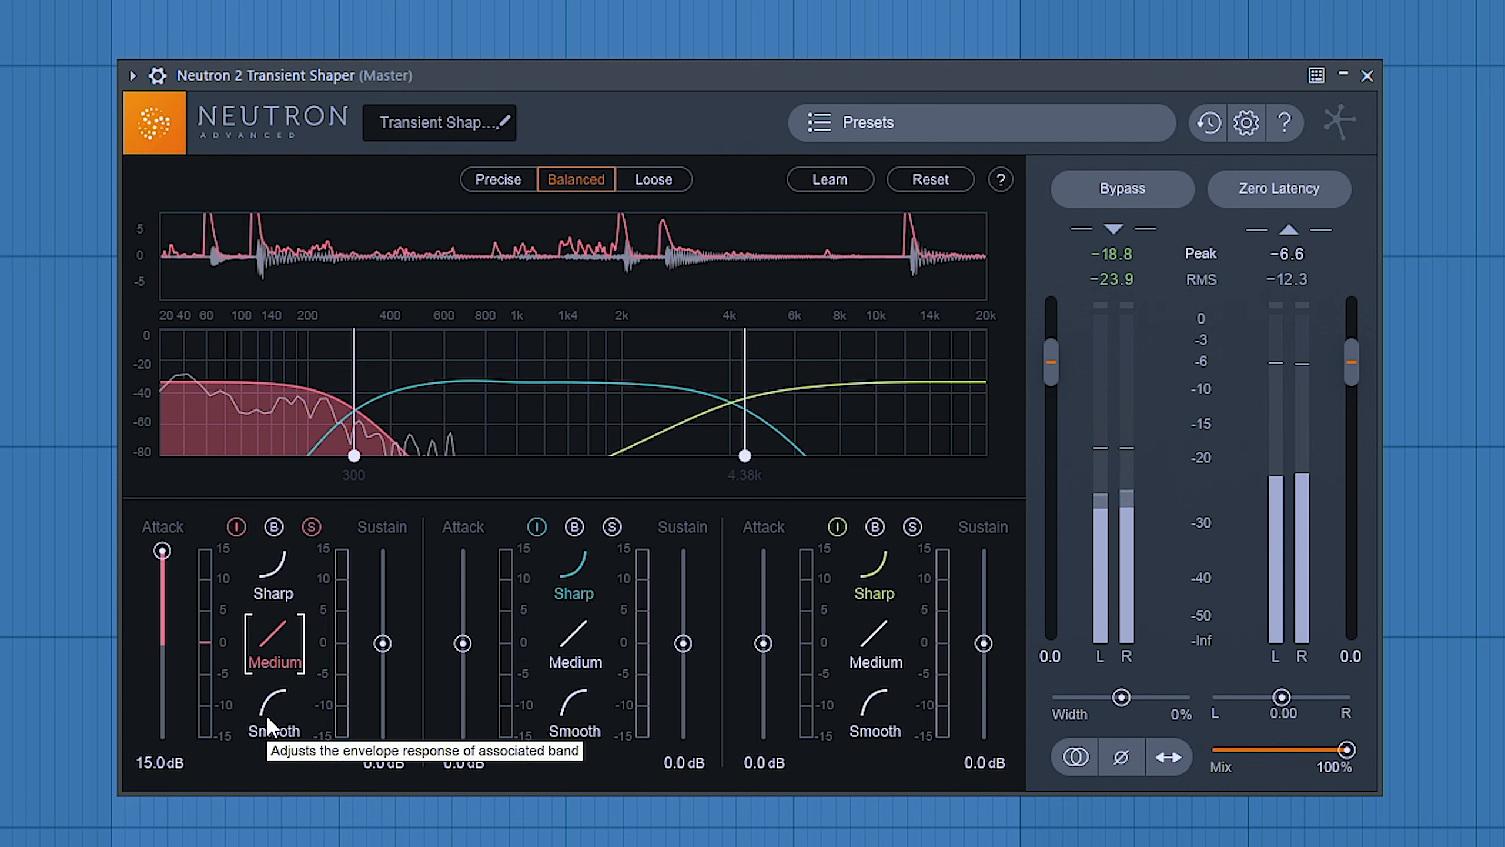
{"action": "left_click", "coordinate": [271, 572]}
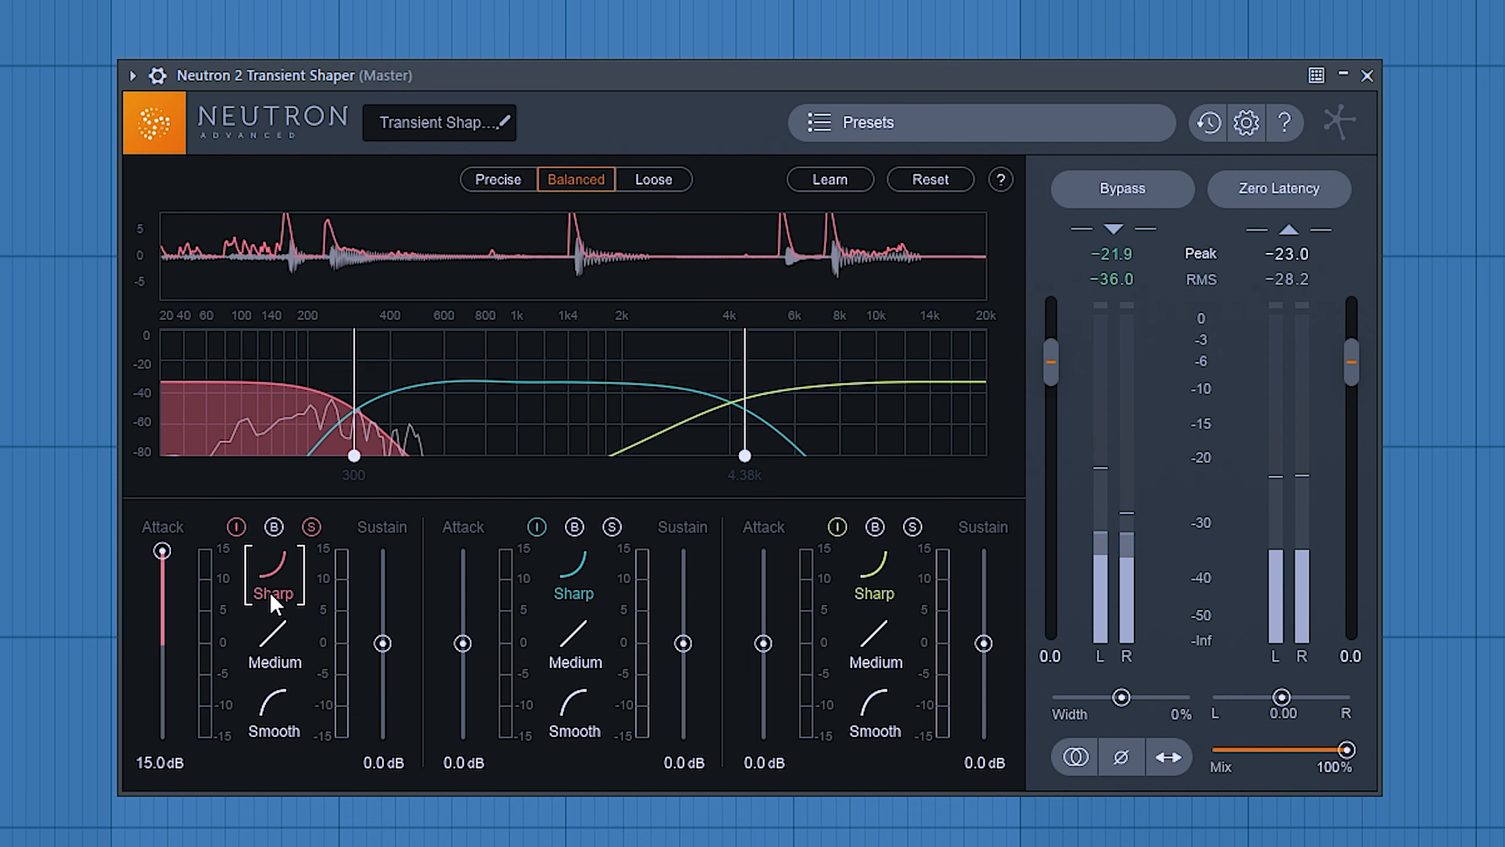
{"action": "left_click", "coordinate": [278, 712]}
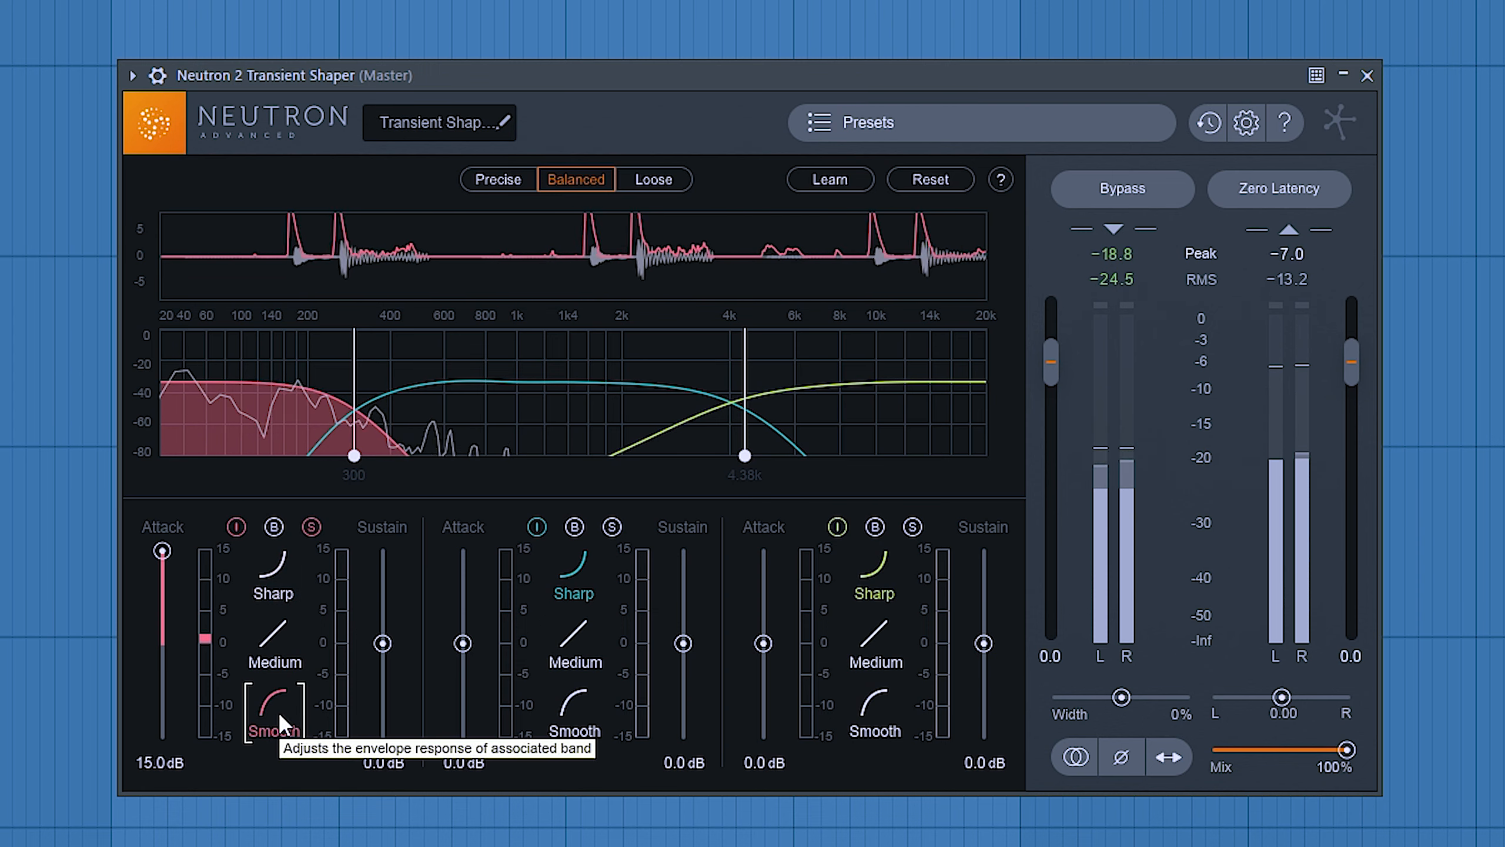
{"action": "left_click", "coordinate": [267, 652]}
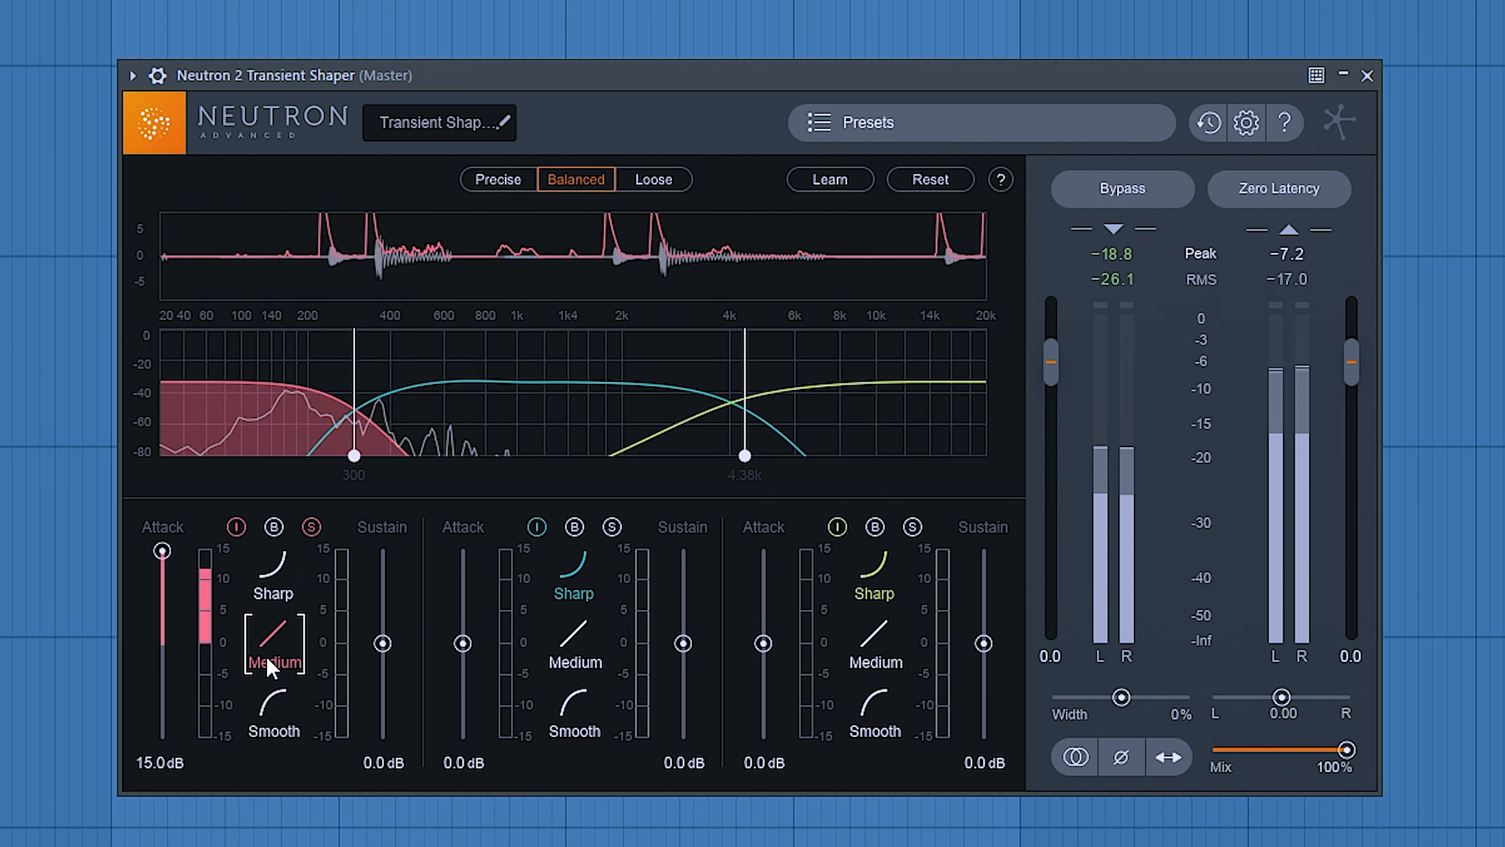
{"action": "left_click", "coordinate": [265, 580]}
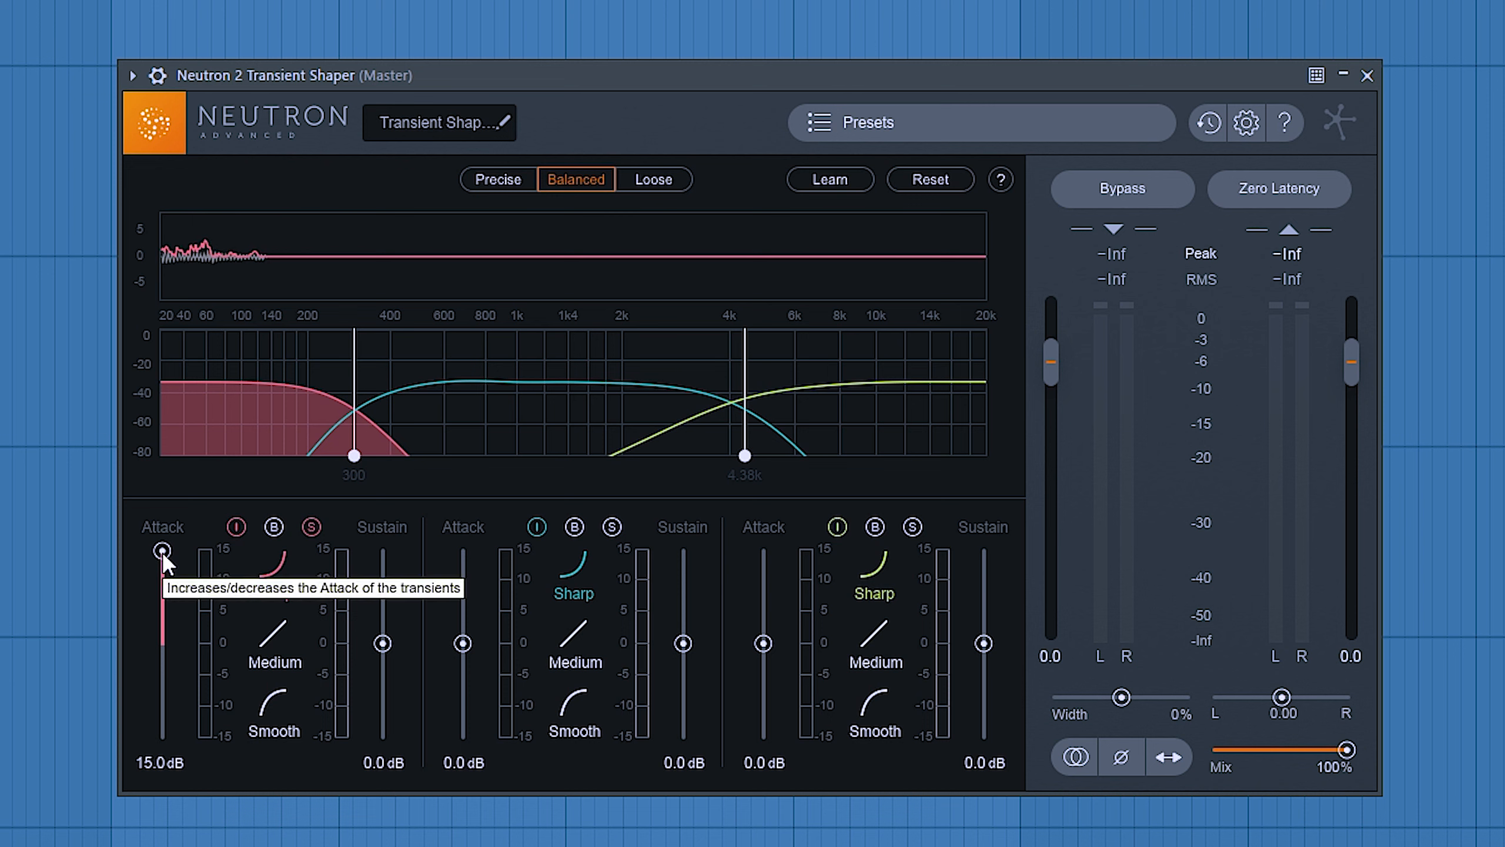
Lower the low band's attack to 4.5 dB while the track plays.
{"action": "key", "text": "space"}
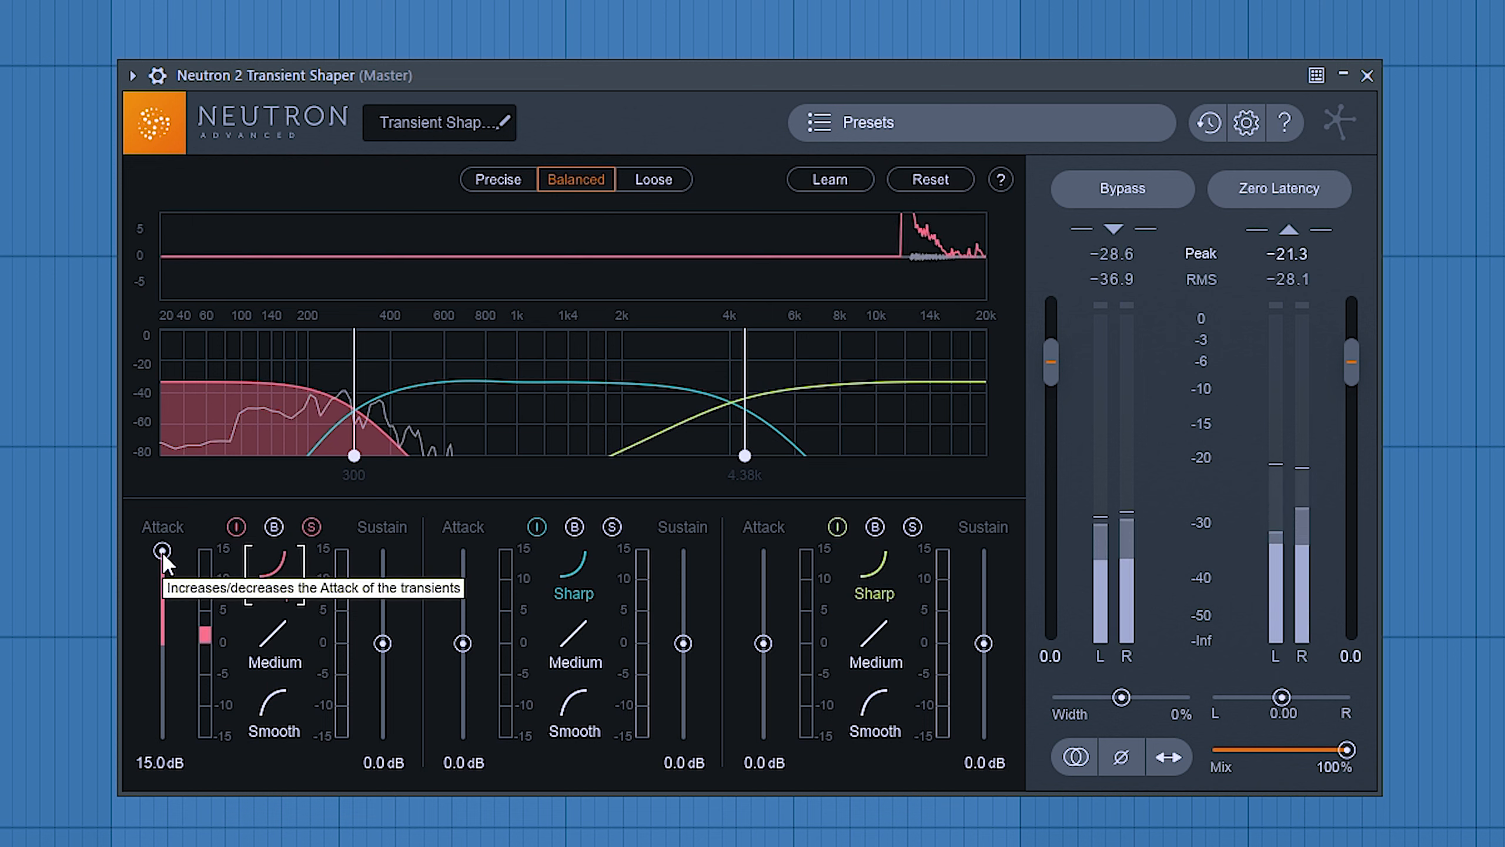
{"action": "left_click_drag", "start_coordinate": [162, 553], "coordinate": [167, 621]}
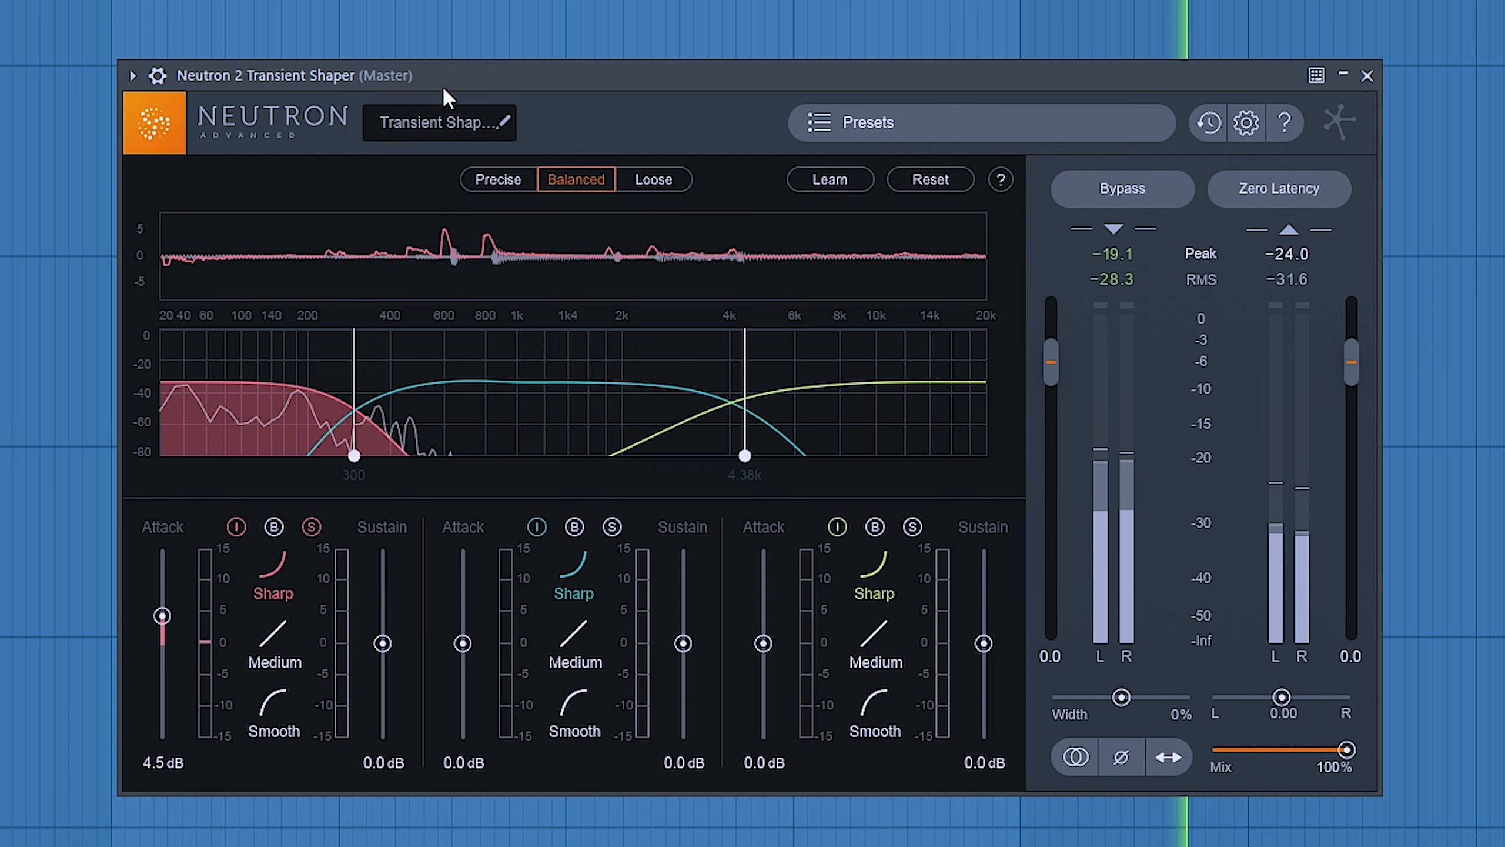
{"action": "left_click_drag", "start_coordinate": [408, 76], "coordinate": [370, 77]}
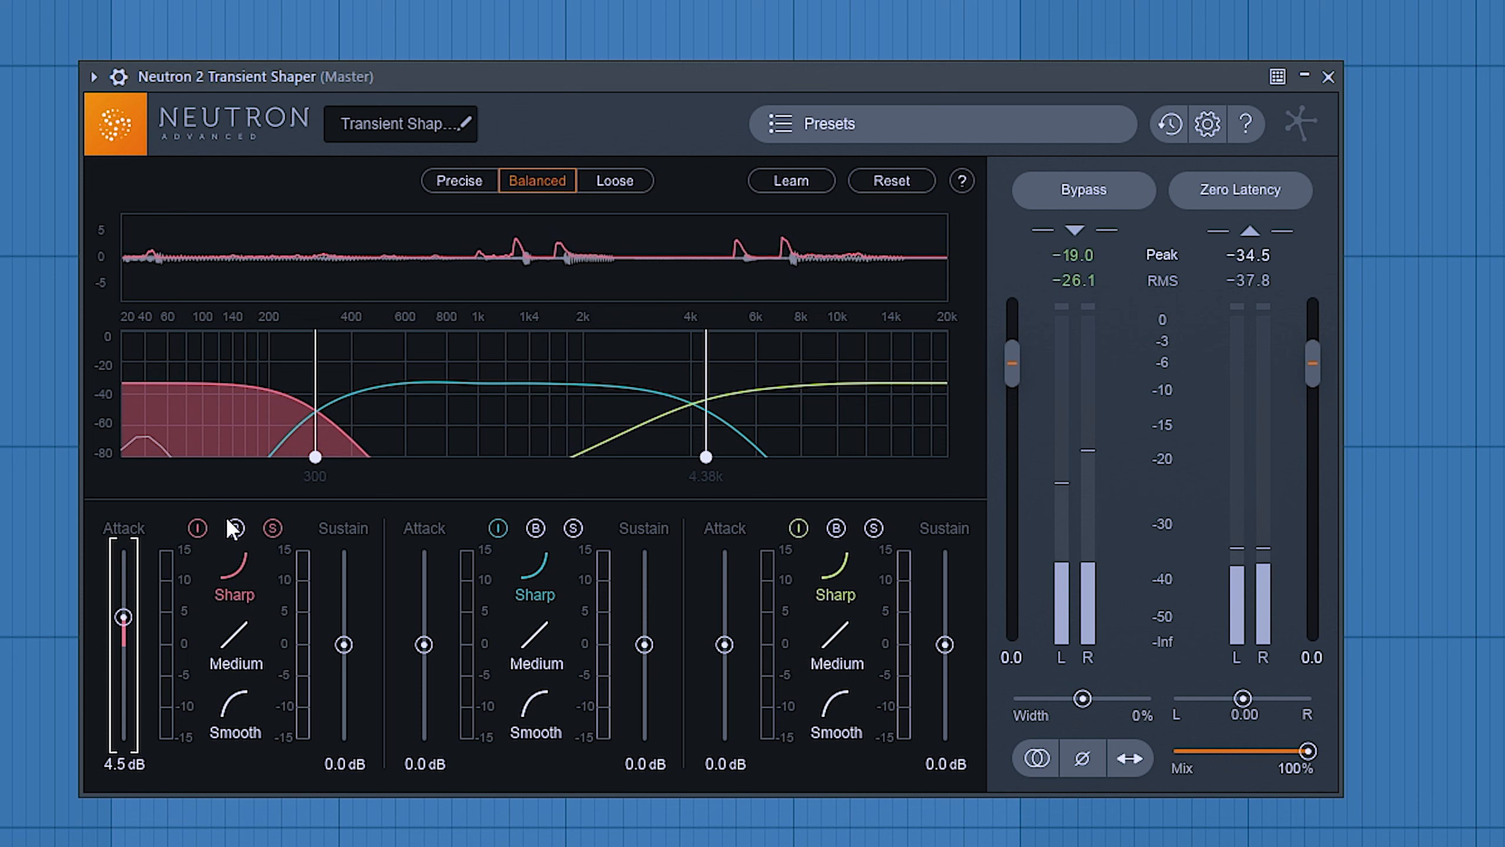
Compare the low band with and without bypass, adjusting its attack to 3.3 dB and then 3.9 dB.
{"action": "left_click", "coordinate": [237, 528]}
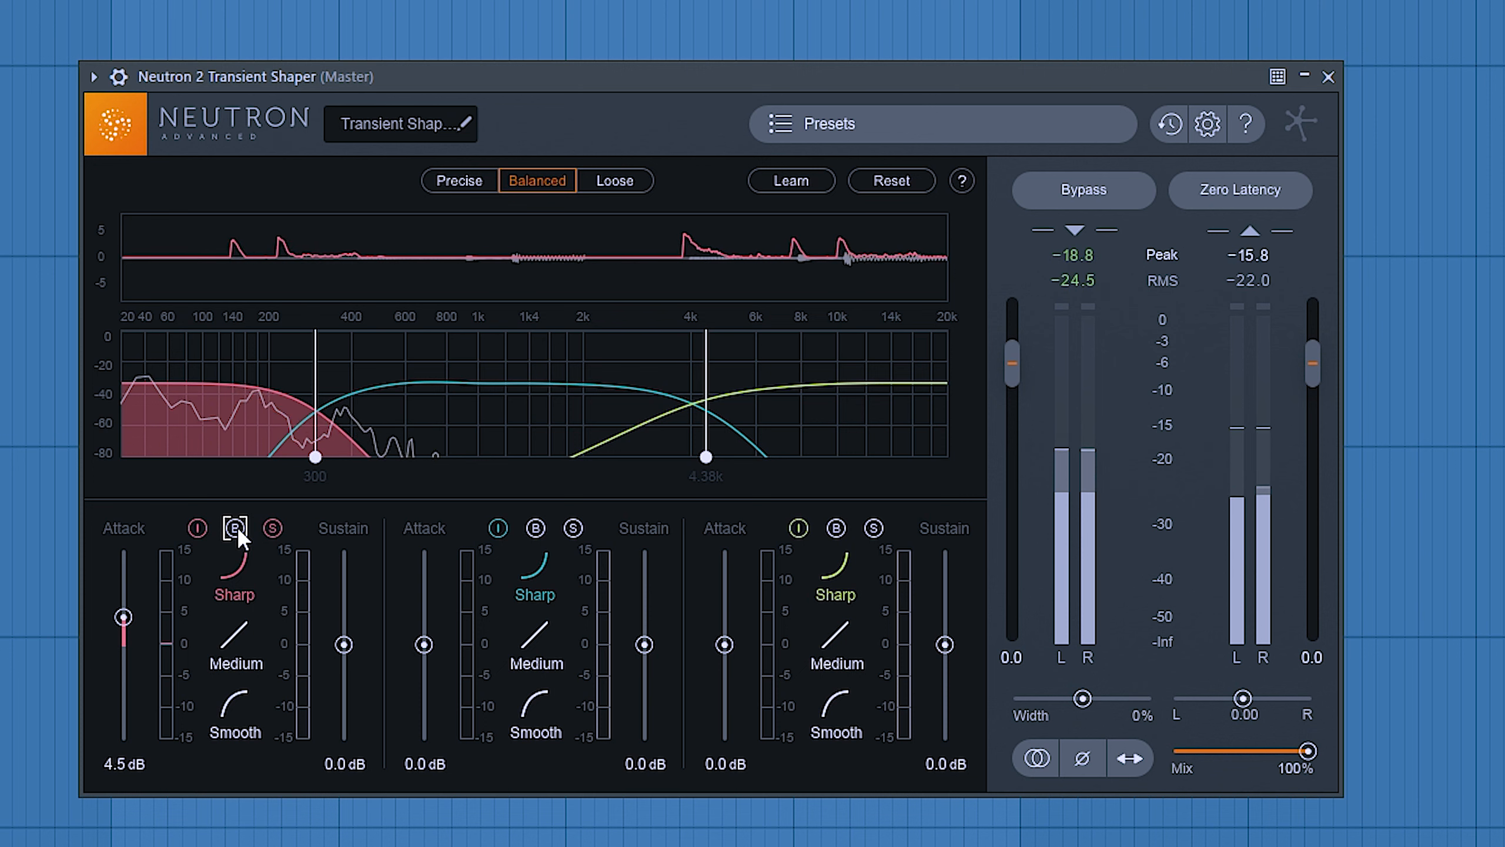
{"action": "left_click_drag", "start_coordinate": [131, 618], "coordinate": [126, 622]}
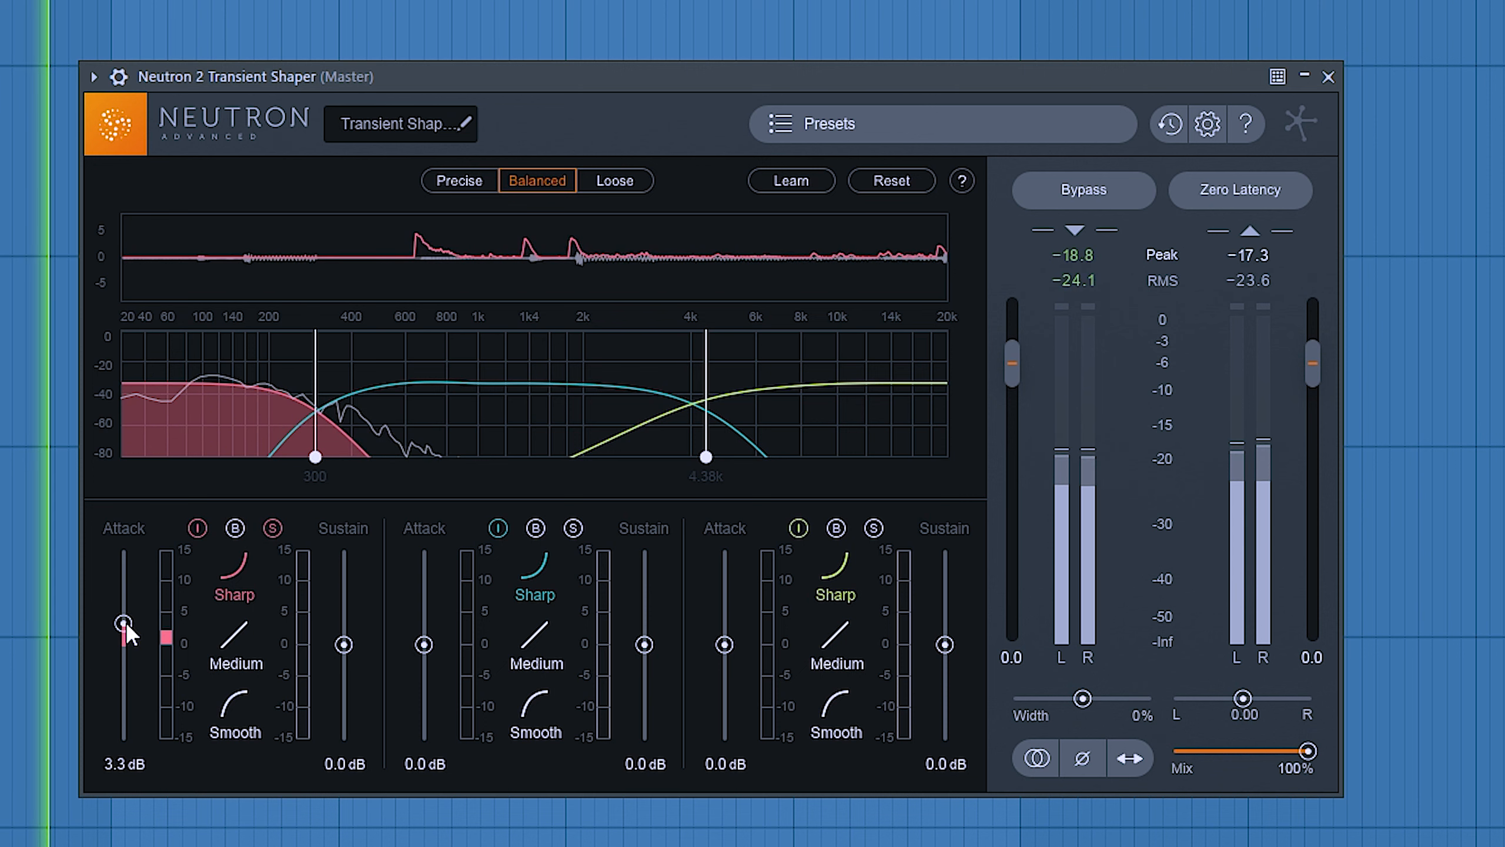
{"action": "left_click", "coordinate": [235, 528]}
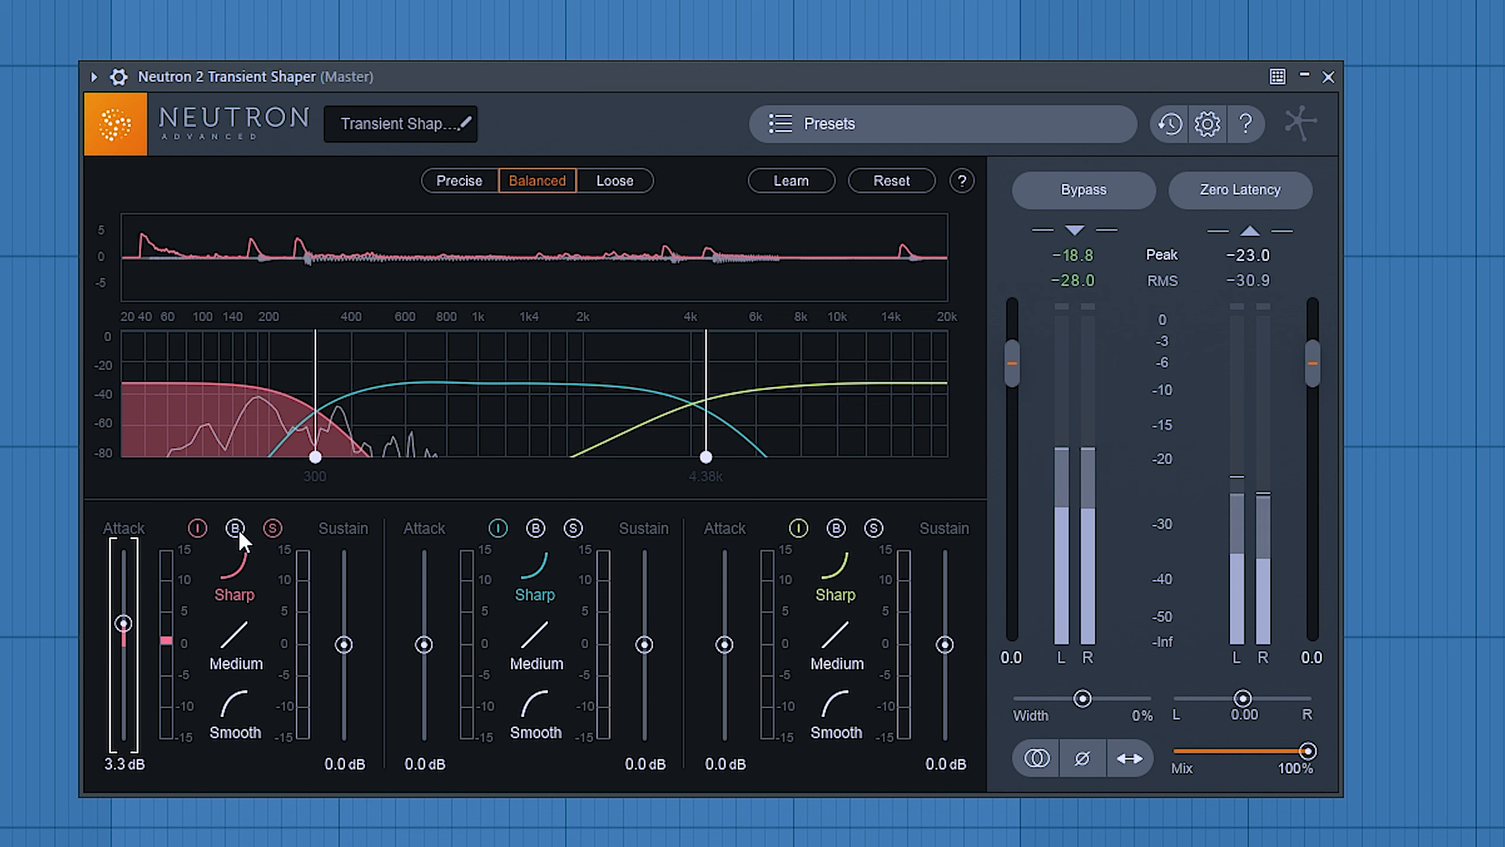
{"action": "left_click", "coordinate": [235, 527]}
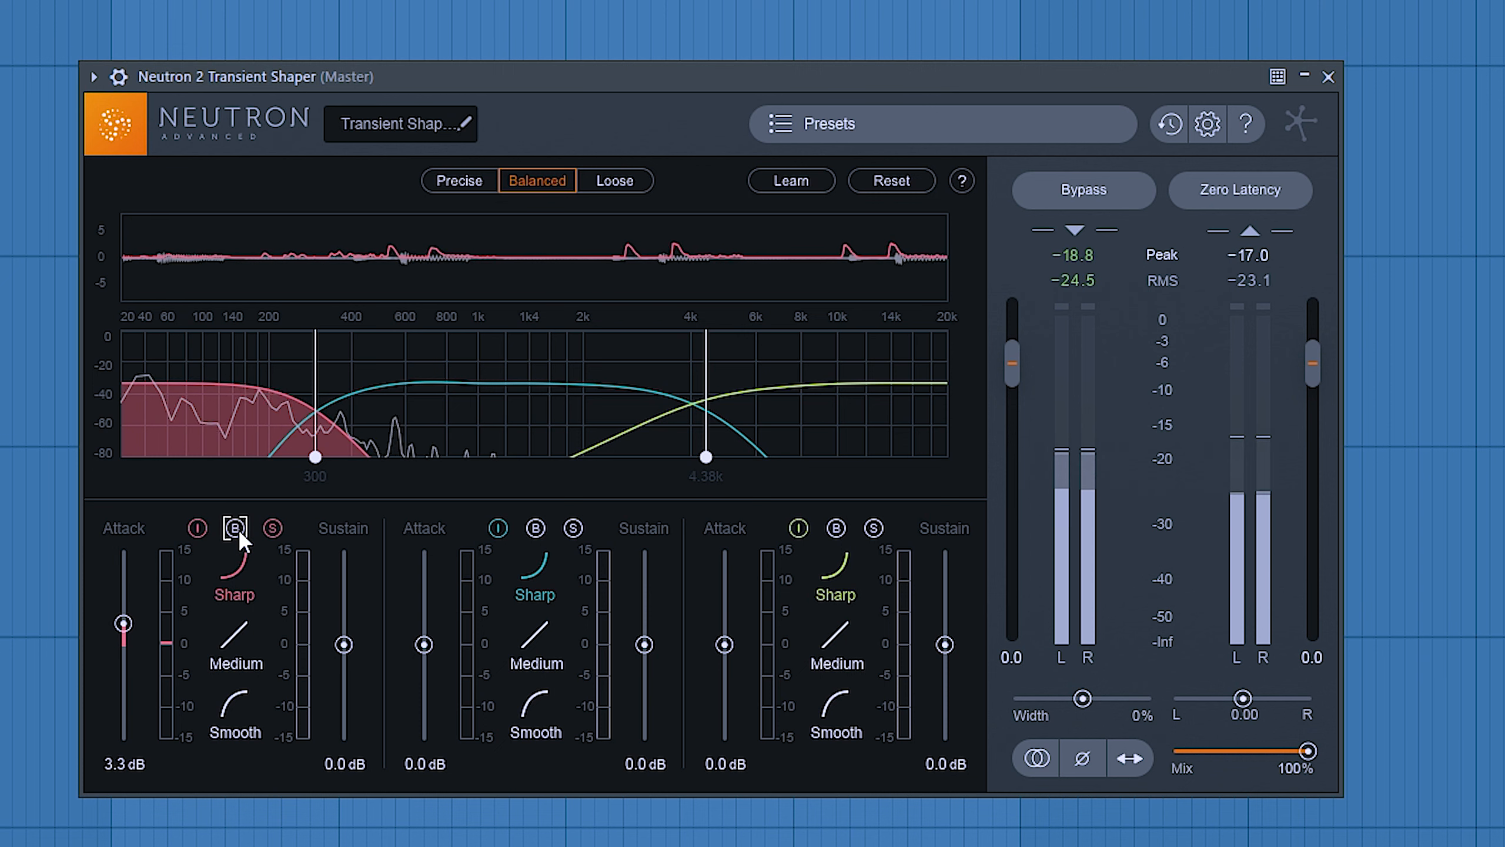
{"action": "left_click_drag", "start_coordinate": [125, 623], "coordinate": [125, 620]}
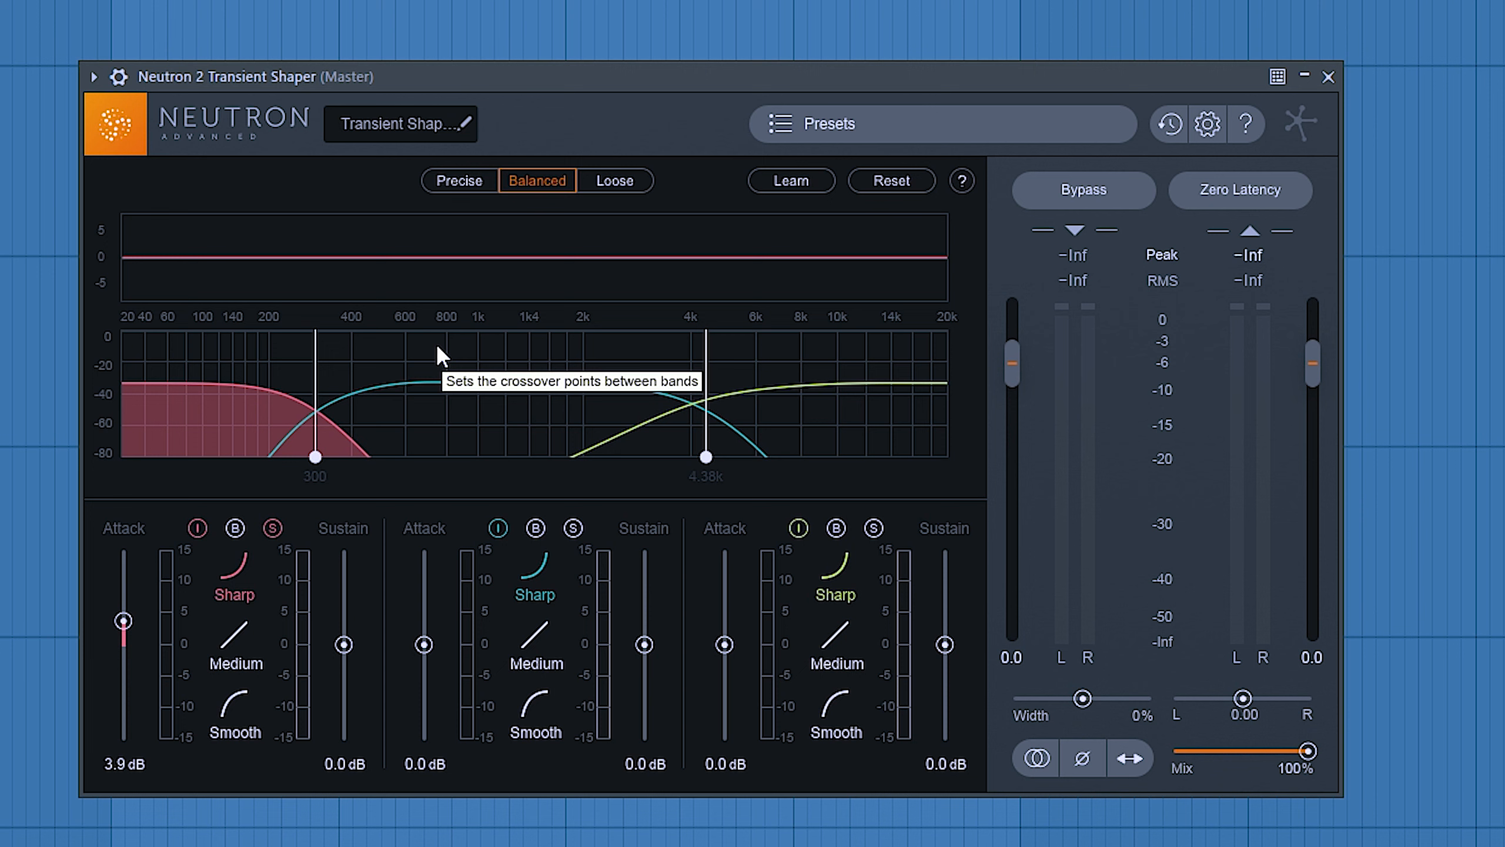
Turn off the low band's solo and refine its attack to 4.3 dB against bypass in the full mix.
{"action": "left_click", "coordinate": [277, 531]}
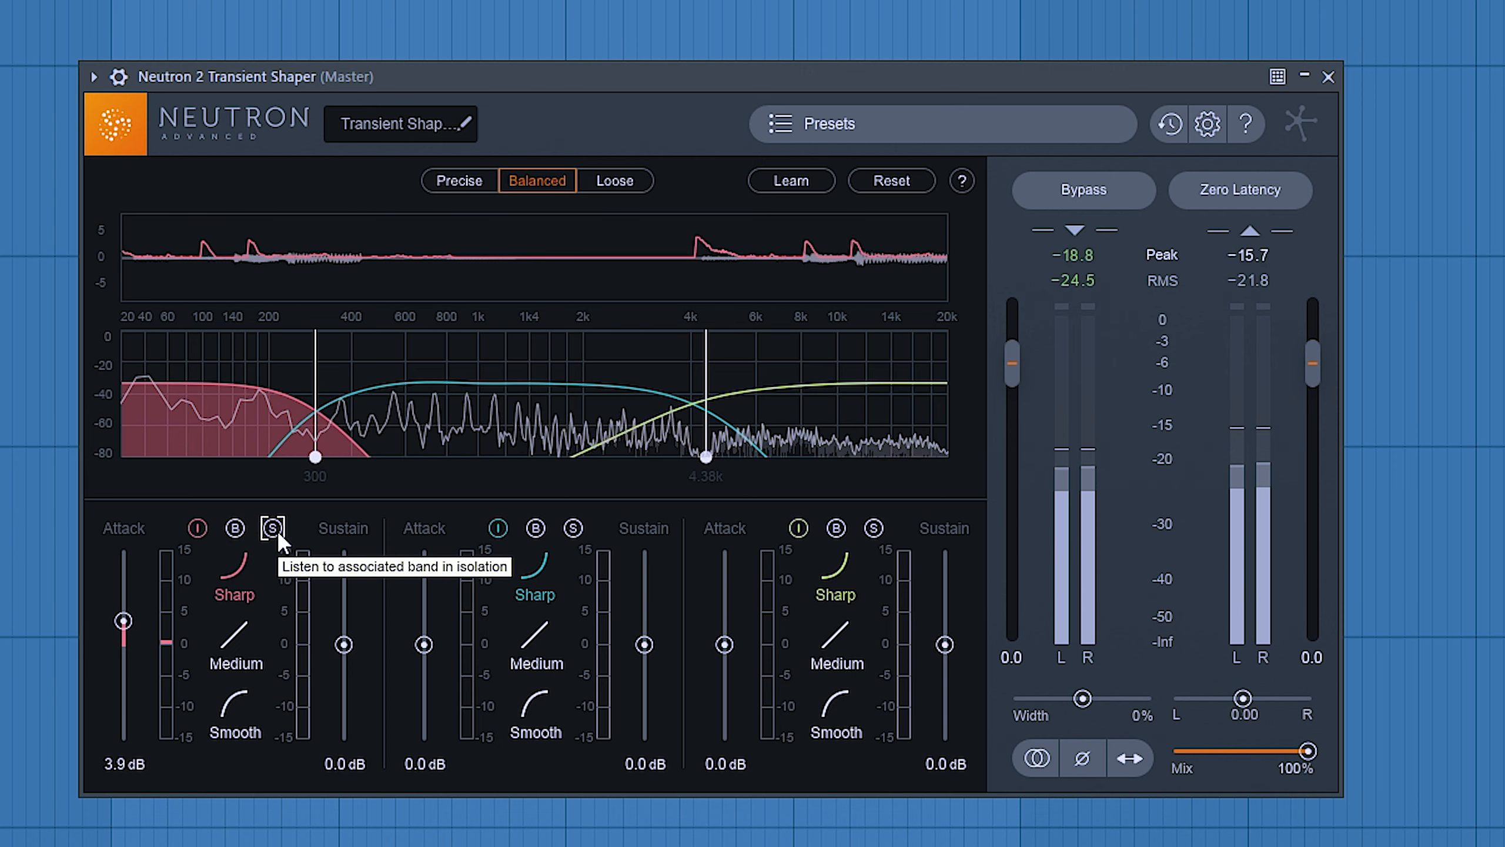
{"action": "left_click", "coordinate": [235, 526]}
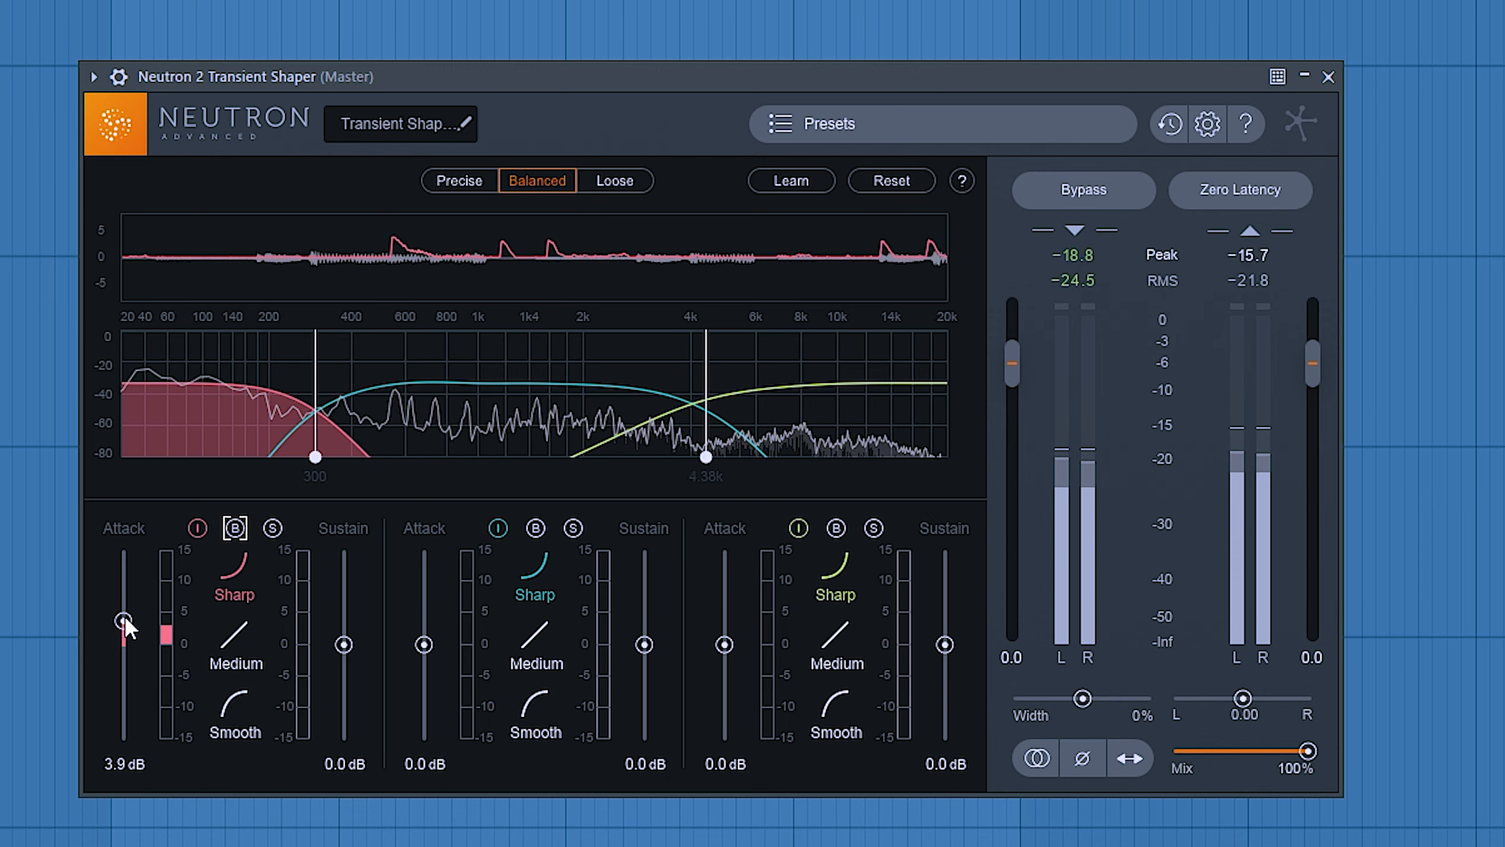
{"action": "left_click_drag", "start_coordinate": [125, 618], "coordinate": [125, 617]}
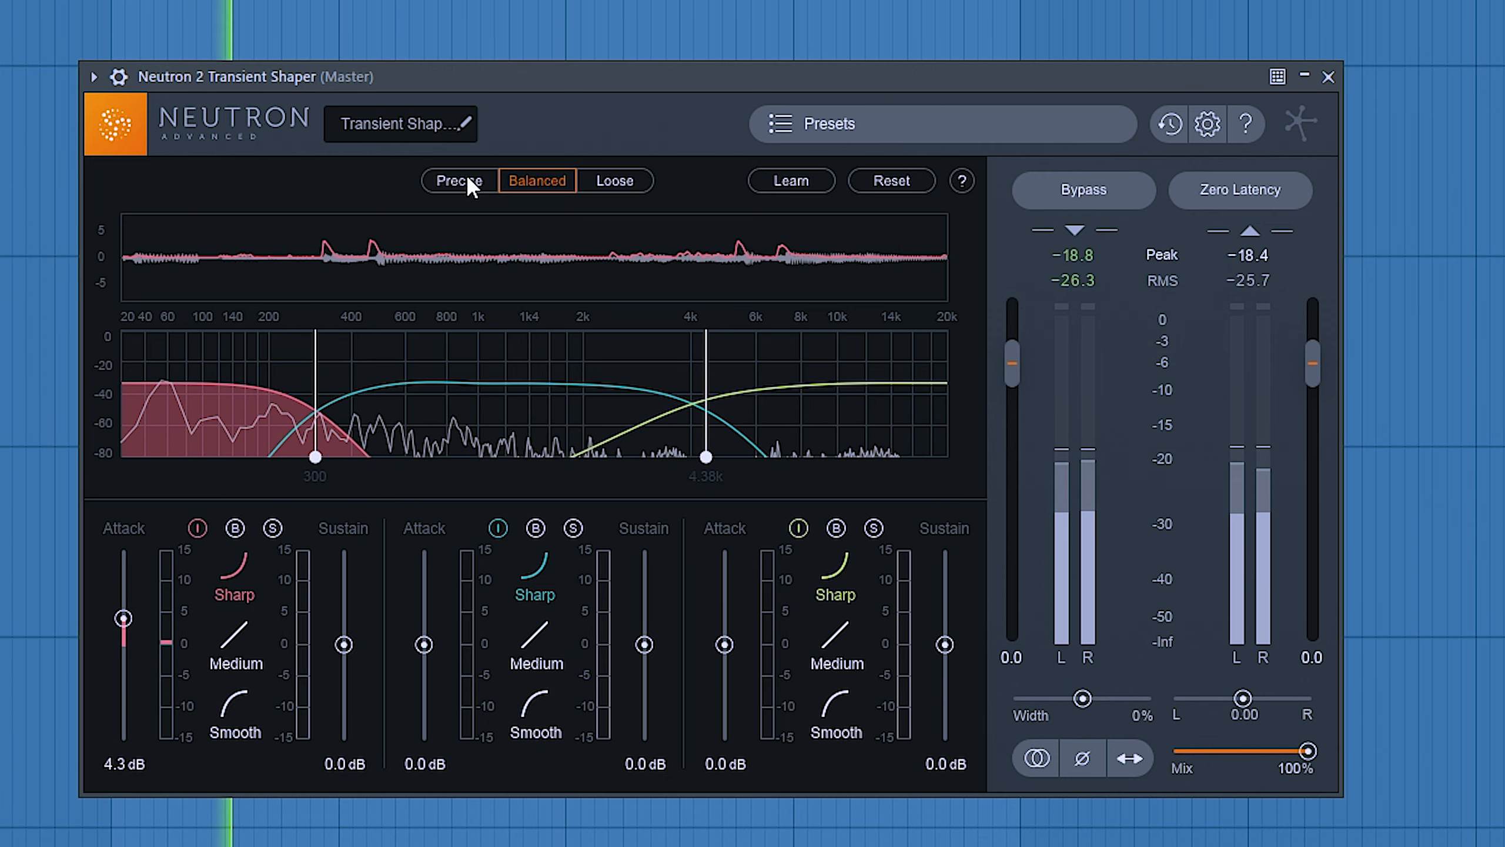
{"action": "left_click_drag", "start_coordinate": [504, 75], "coordinate": [522, 76]}
{"action": "key", "text": "space"}
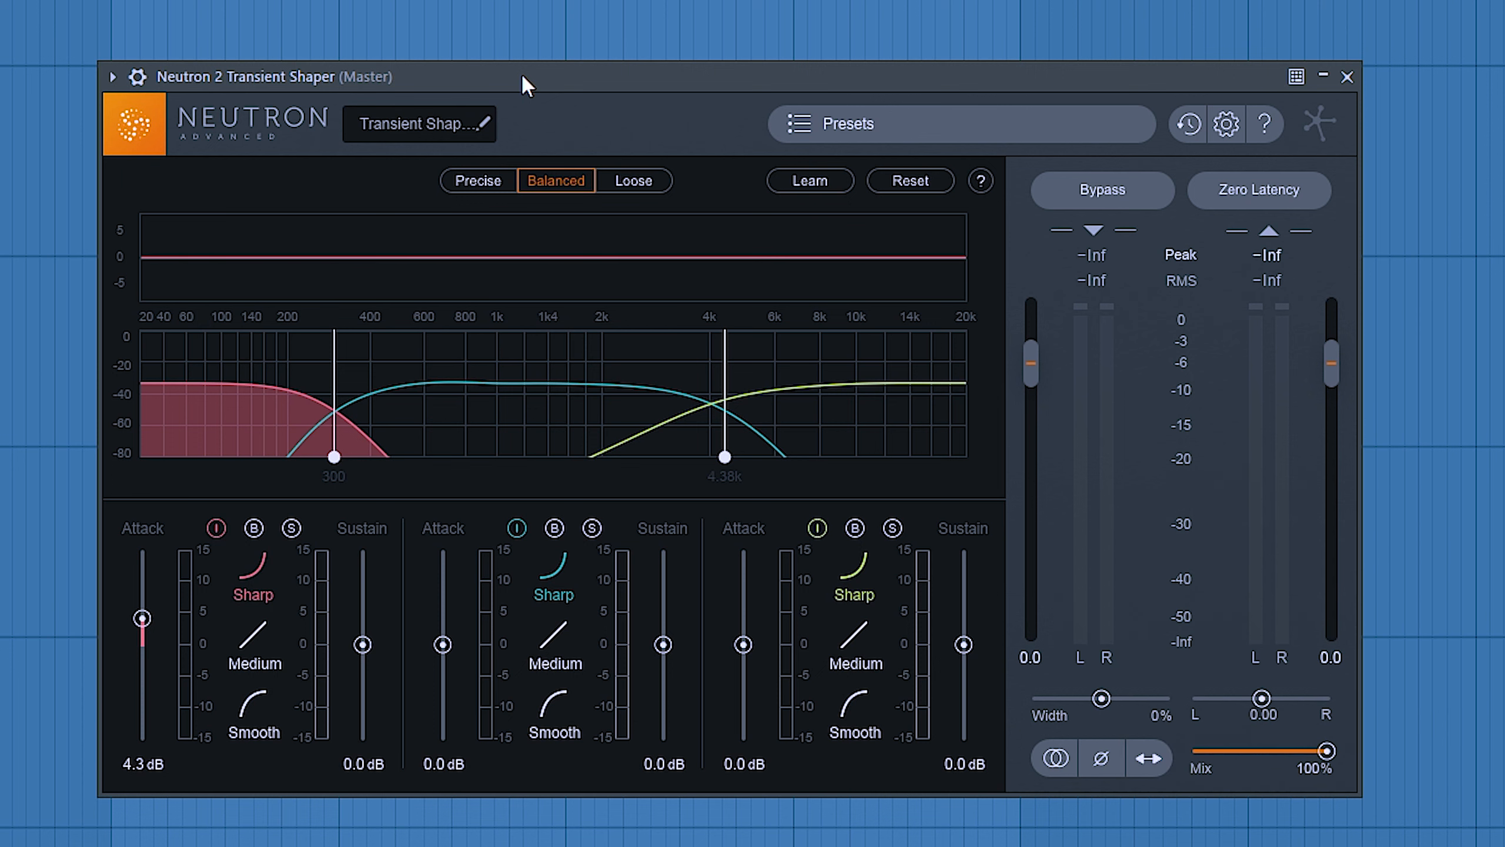
With the high band soloed, lower its crossover point to 2.53 kHz and raise its attack to 14.8 dB.
{"action": "left_click", "coordinate": [893, 528]}
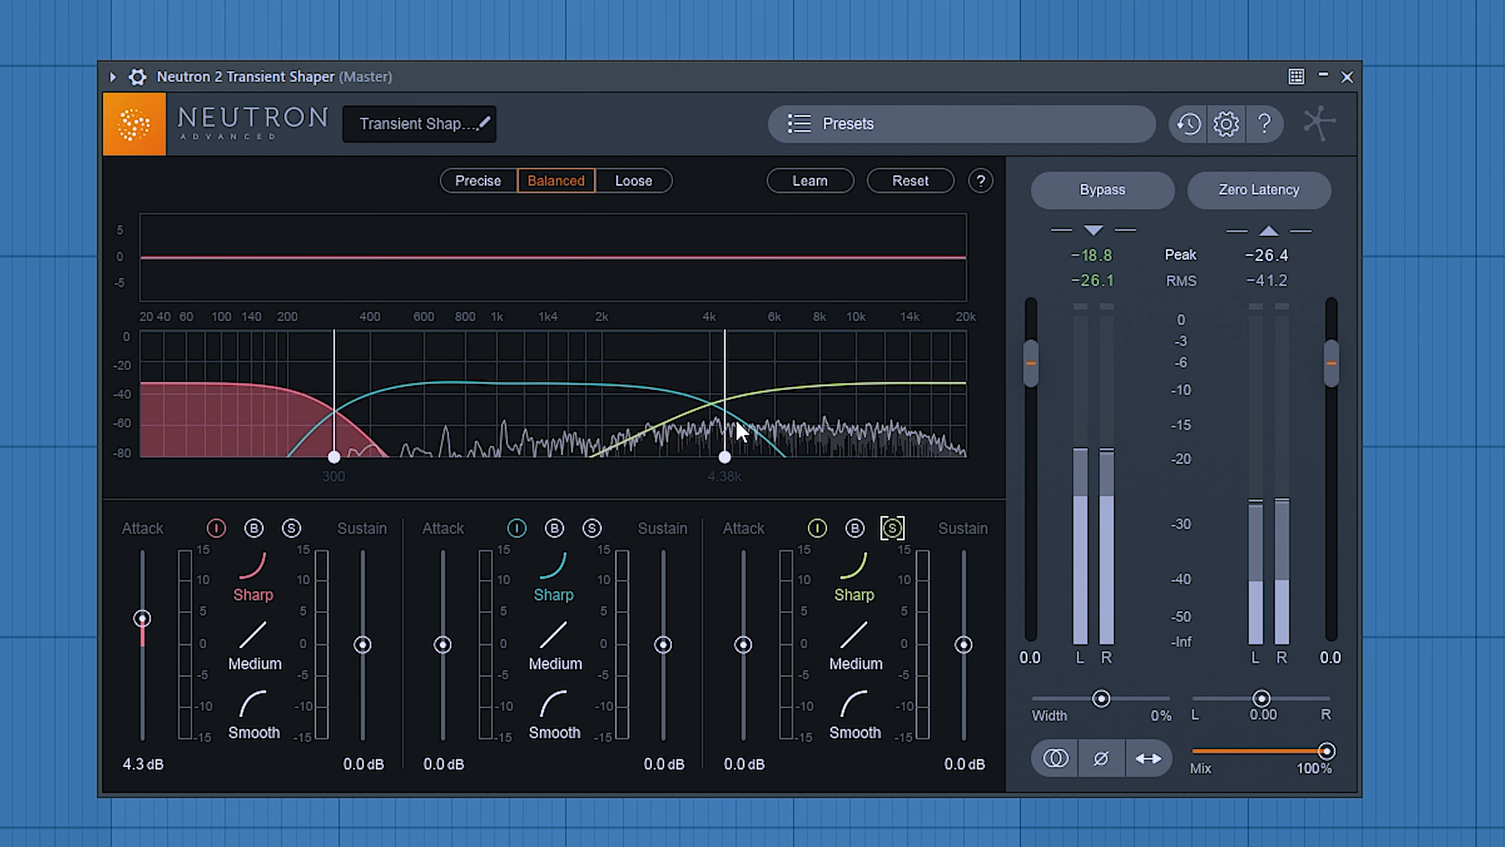
{"action": "left_click_drag", "start_coordinate": [725, 437], "coordinate": [638, 406]}
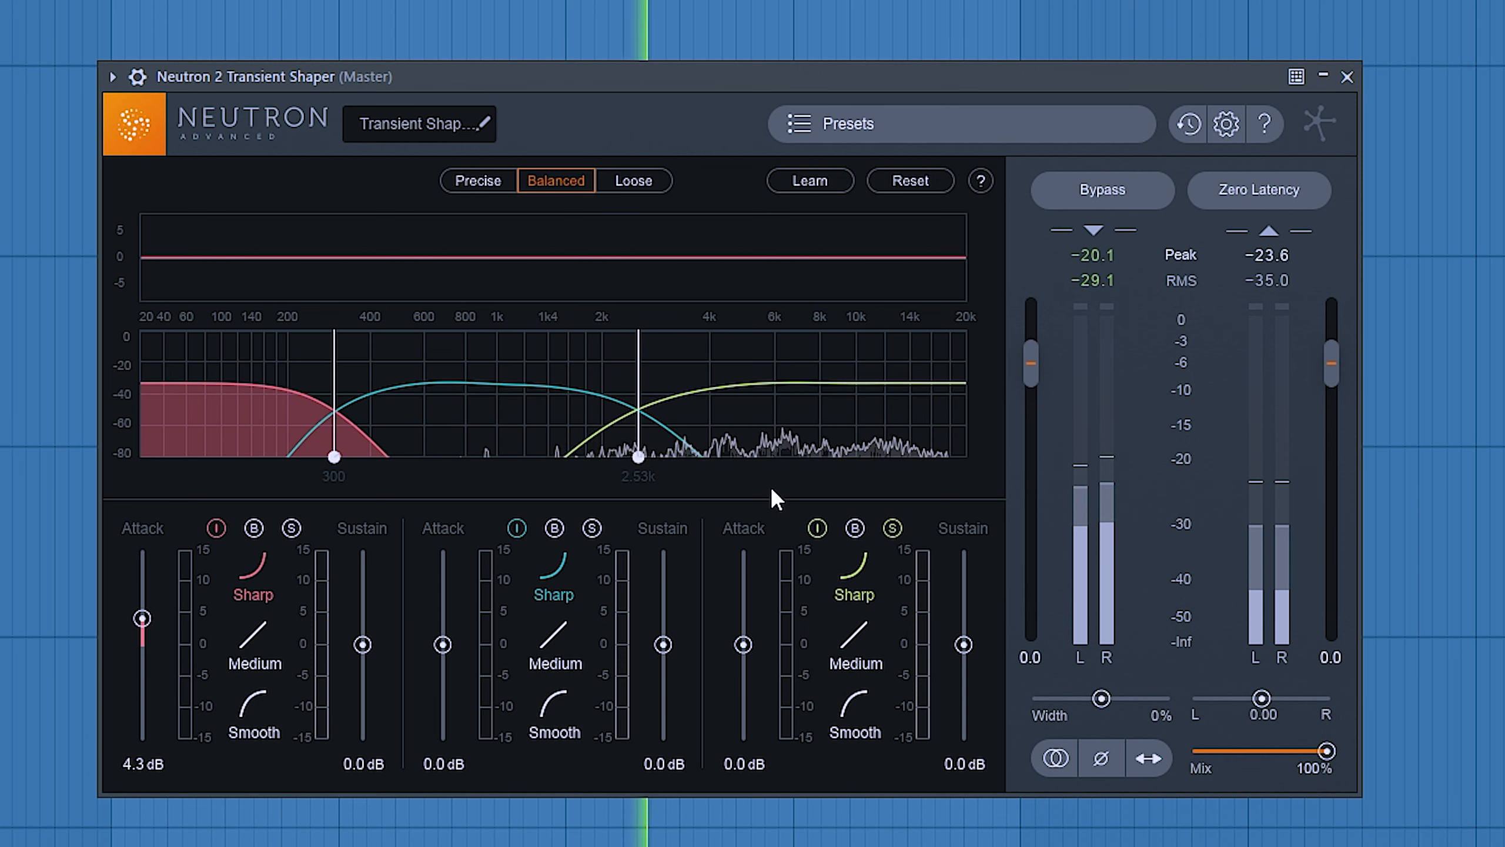
{"action": "left_click_drag", "start_coordinate": [743, 645], "coordinate": [729, 551]}
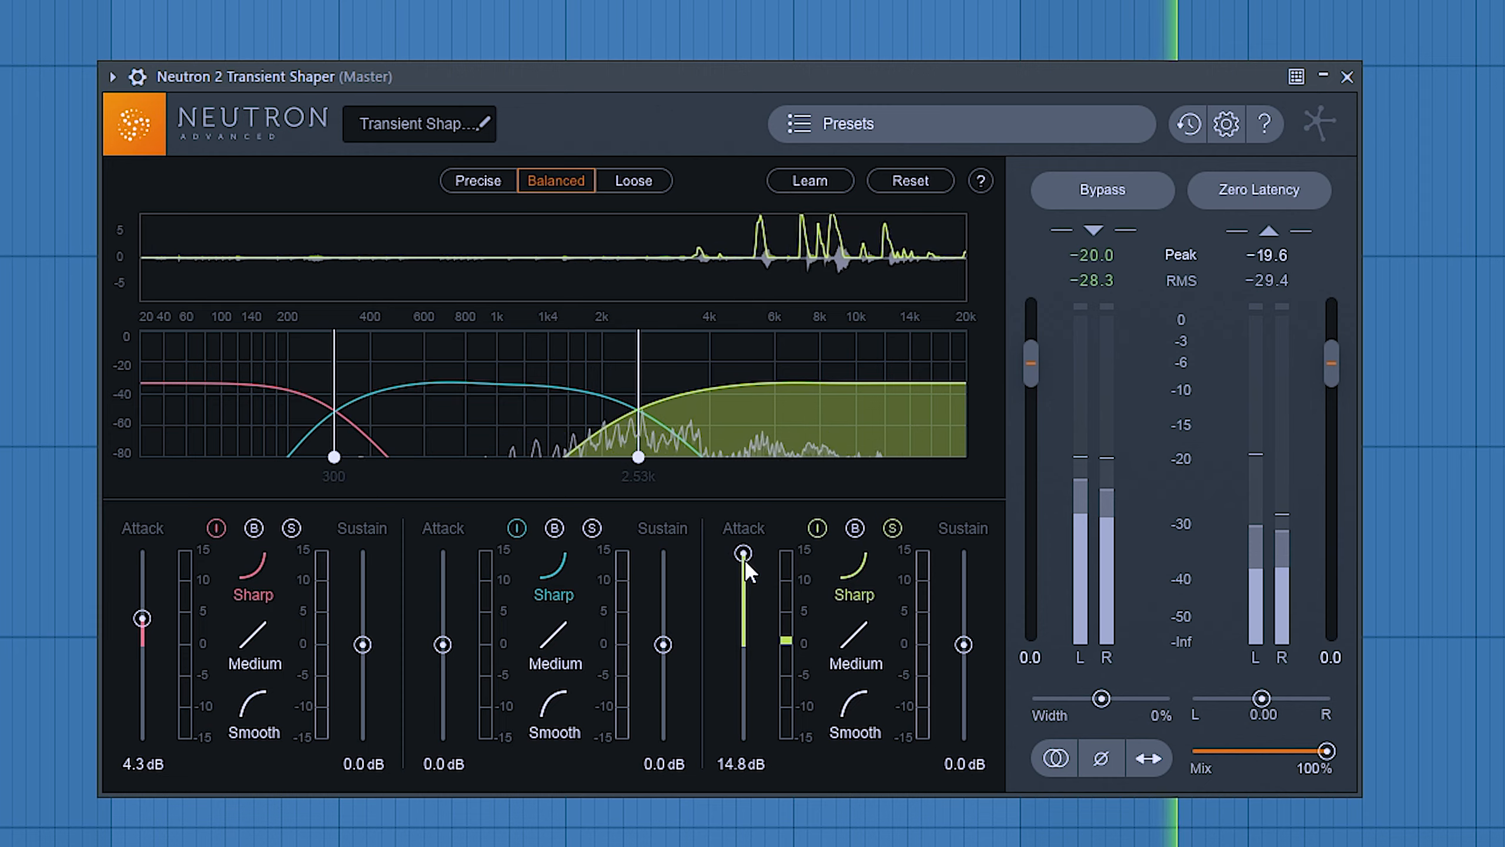
While the soloed high band plays, lower its attack to 3.3 dB and raise its crossover point to 5.02 kHz.
{"action": "left_click_drag", "start_coordinate": [766, 93], "coordinate": [742, 78]}
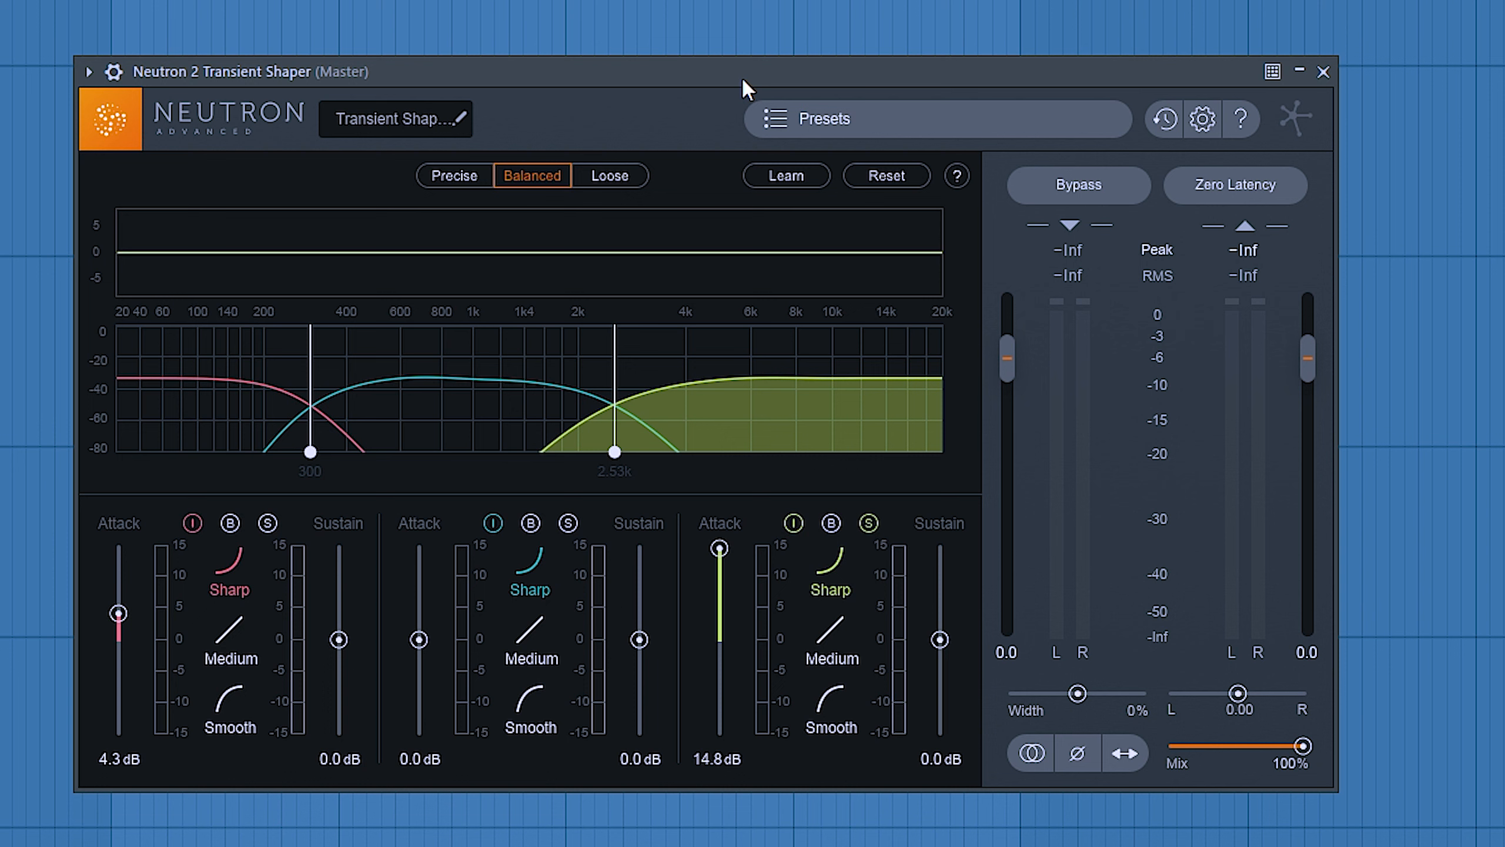
{"action": "key", "text": "space"}
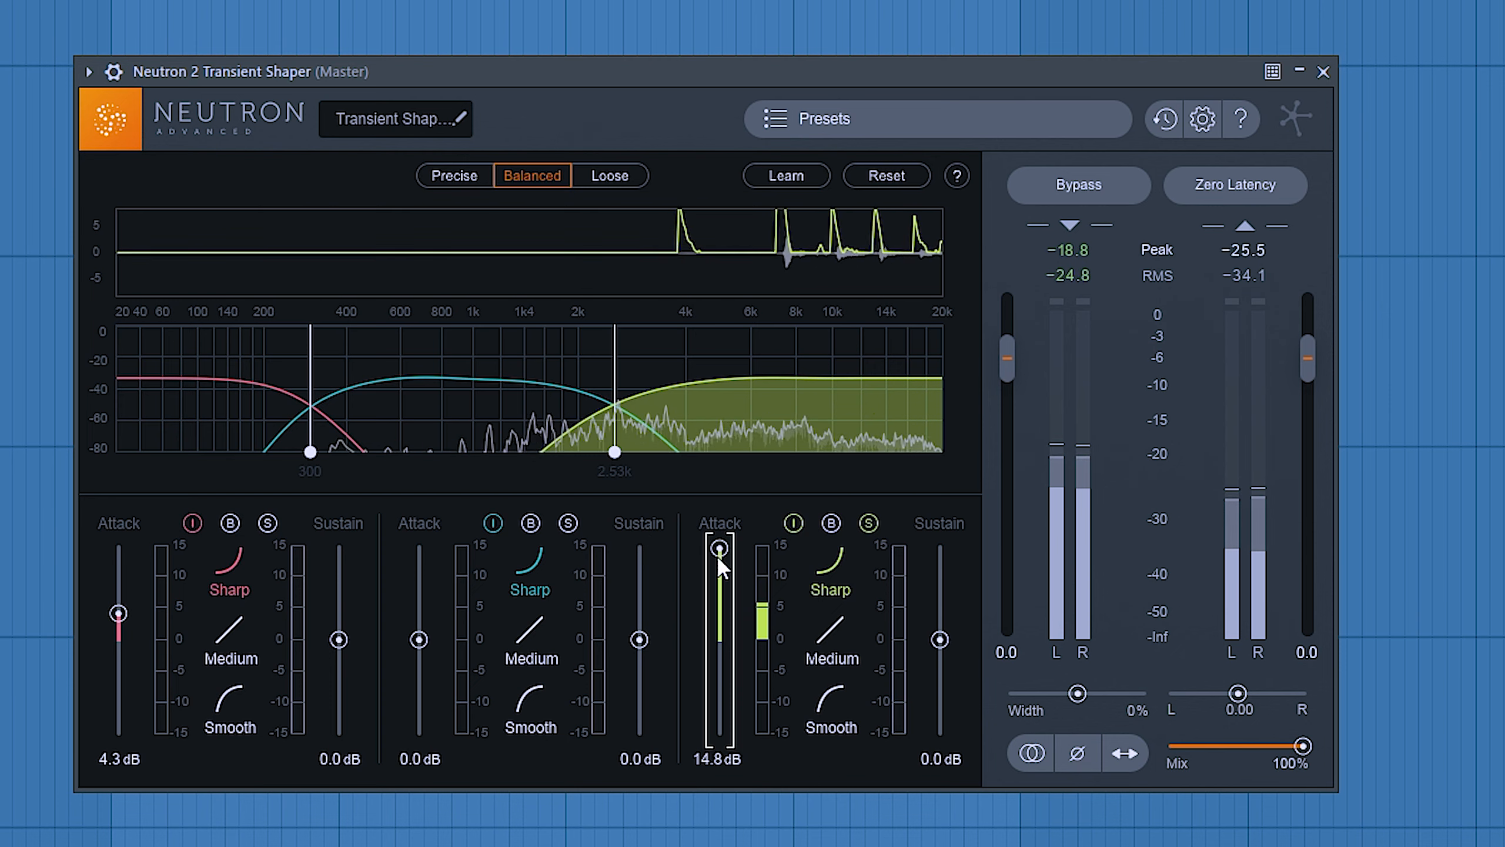
{"action": "left_click_drag", "start_coordinate": [718, 555], "coordinate": [714, 626]}
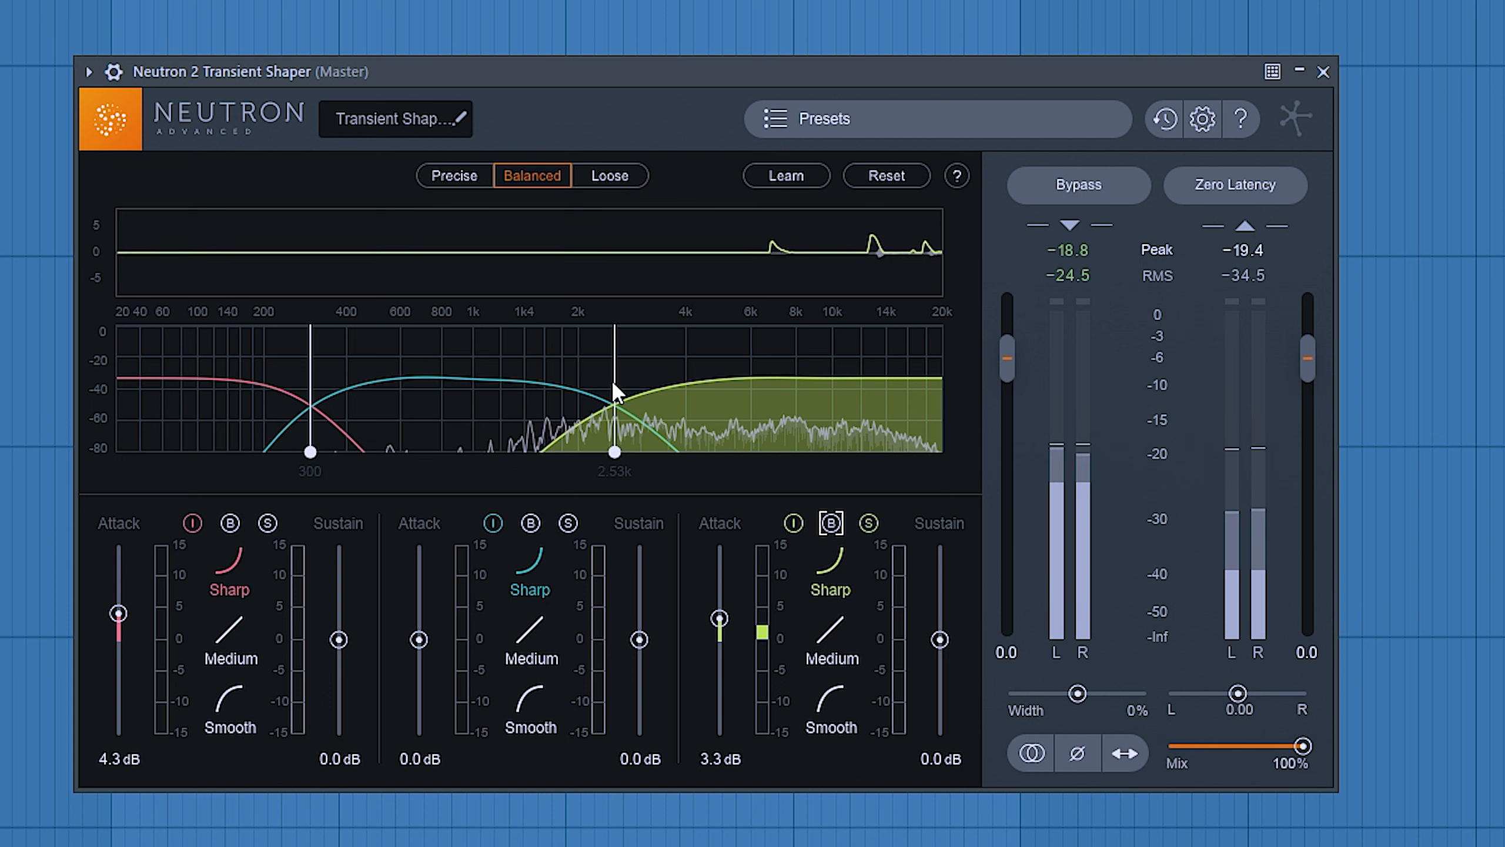
{"action": "left_click_drag", "start_coordinate": [613, 389], "coordinate": [722, 386]}
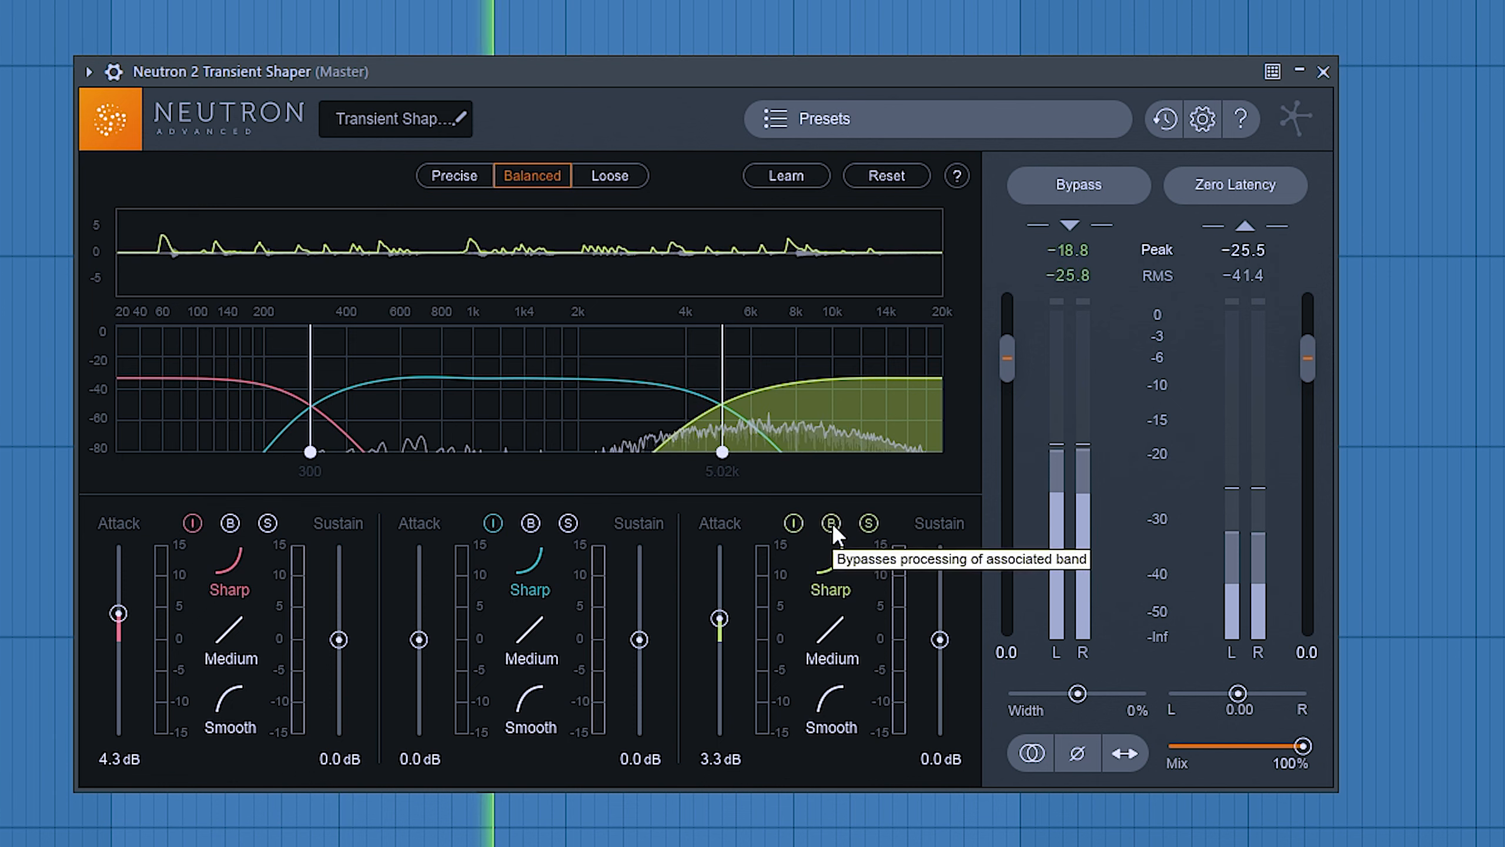
{"action": "key", "text": "space"}
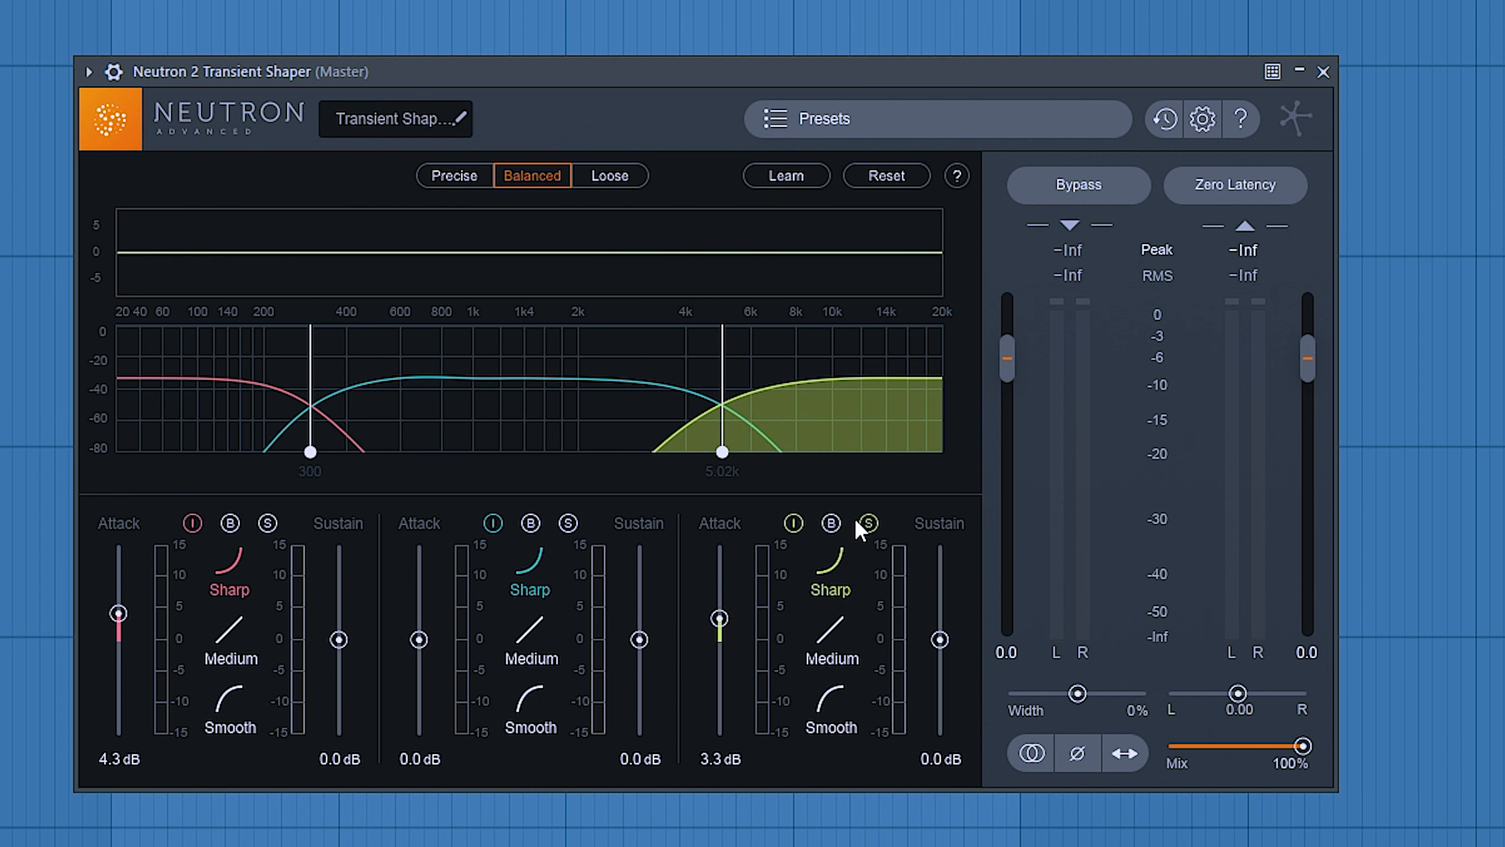
Turn off the high band's solo and compare the full mix with and without the whole transient shaper bypassed.
{"action": "key", "text": "space"}
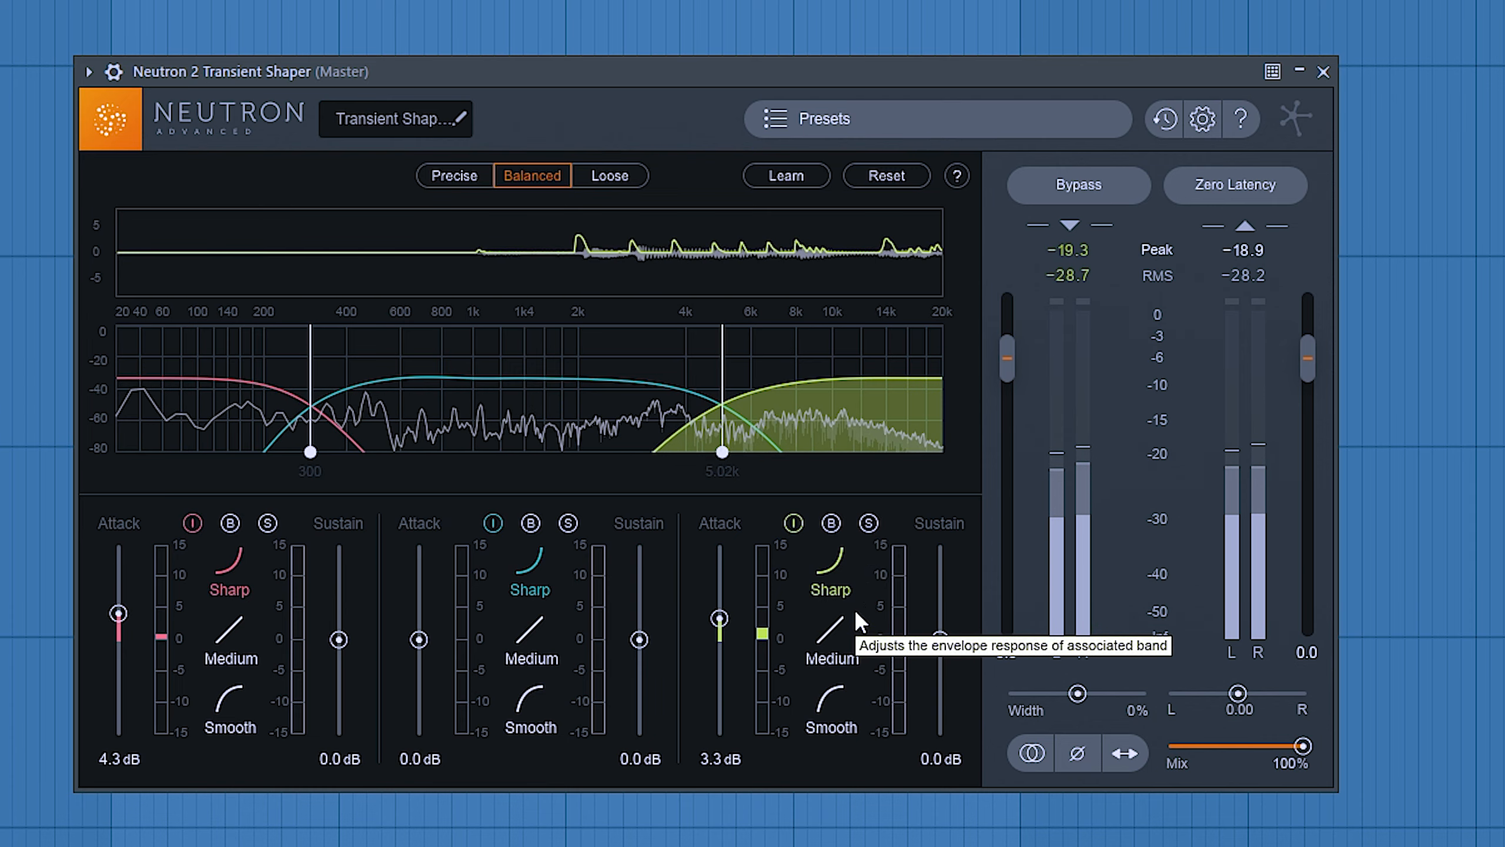
{"action": "key", "text": "space"}
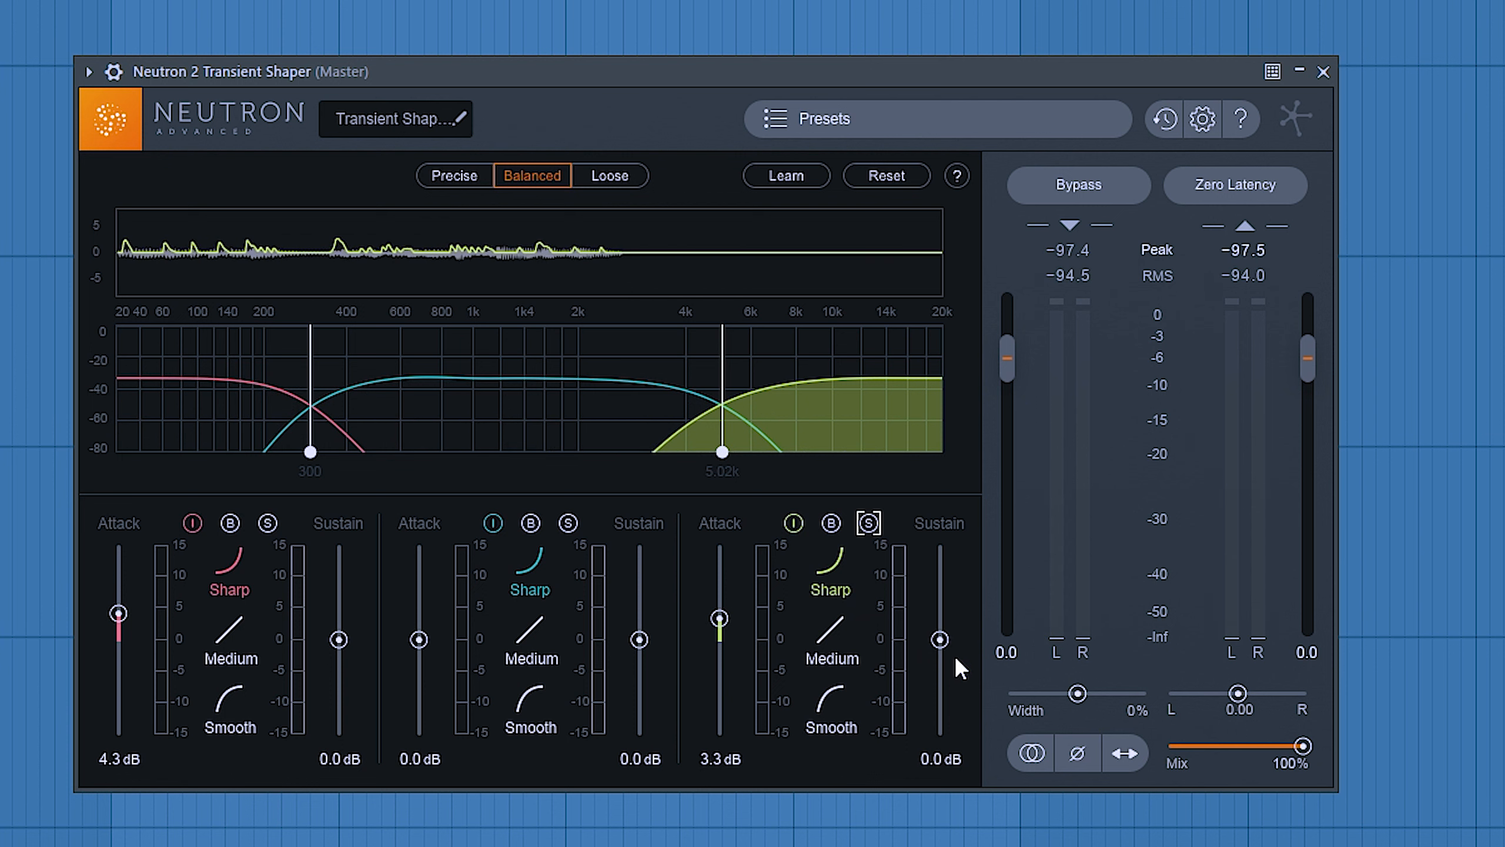
{"action": "key", "text": "space"}
{"action": "left_click", "coordinate": [1080, 184]}
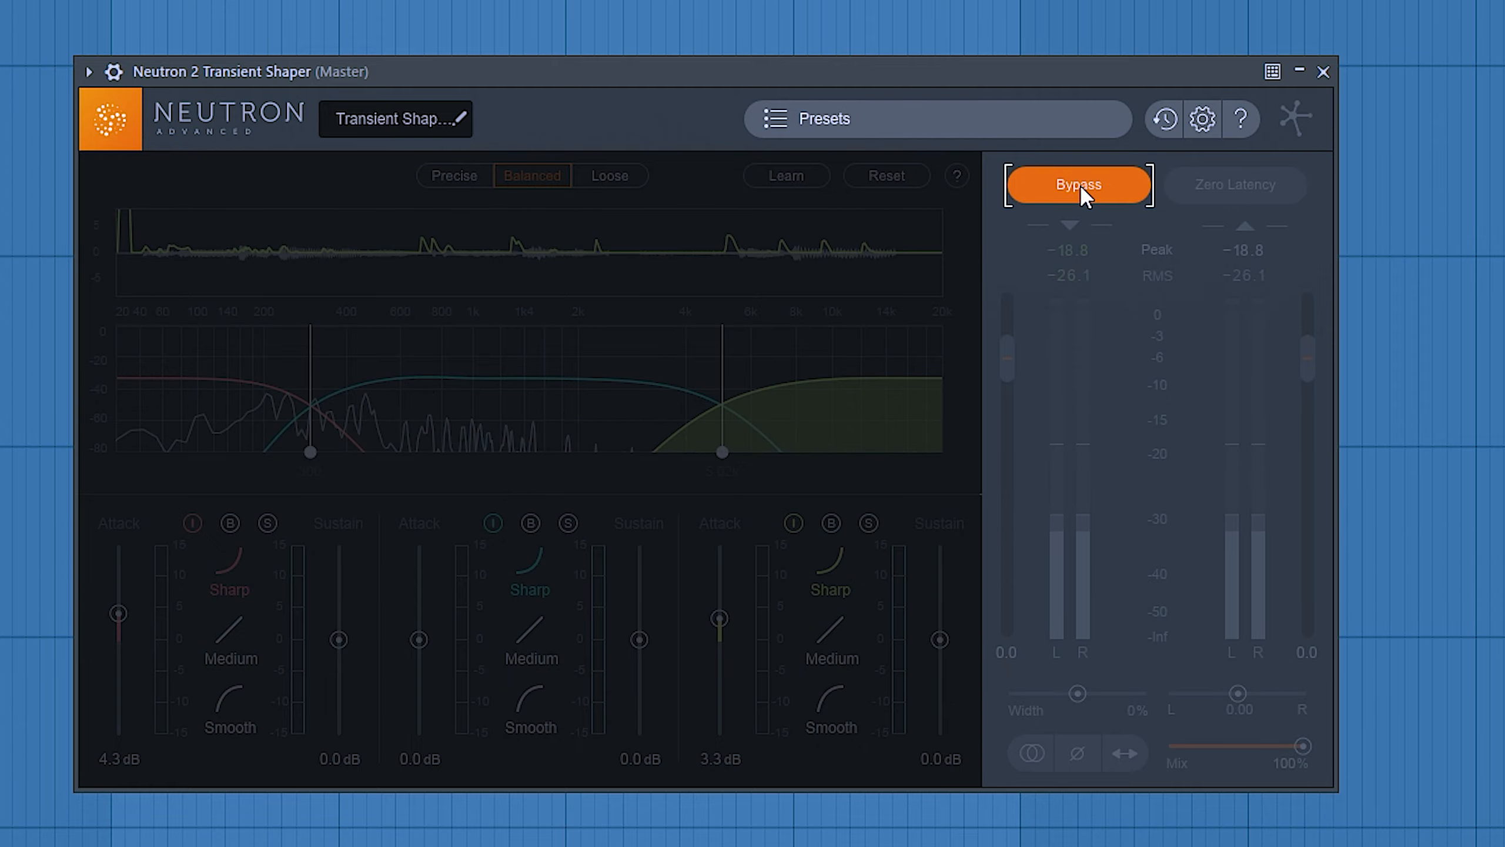
{"action": "left_click", "coordinate": [1079, 184]}
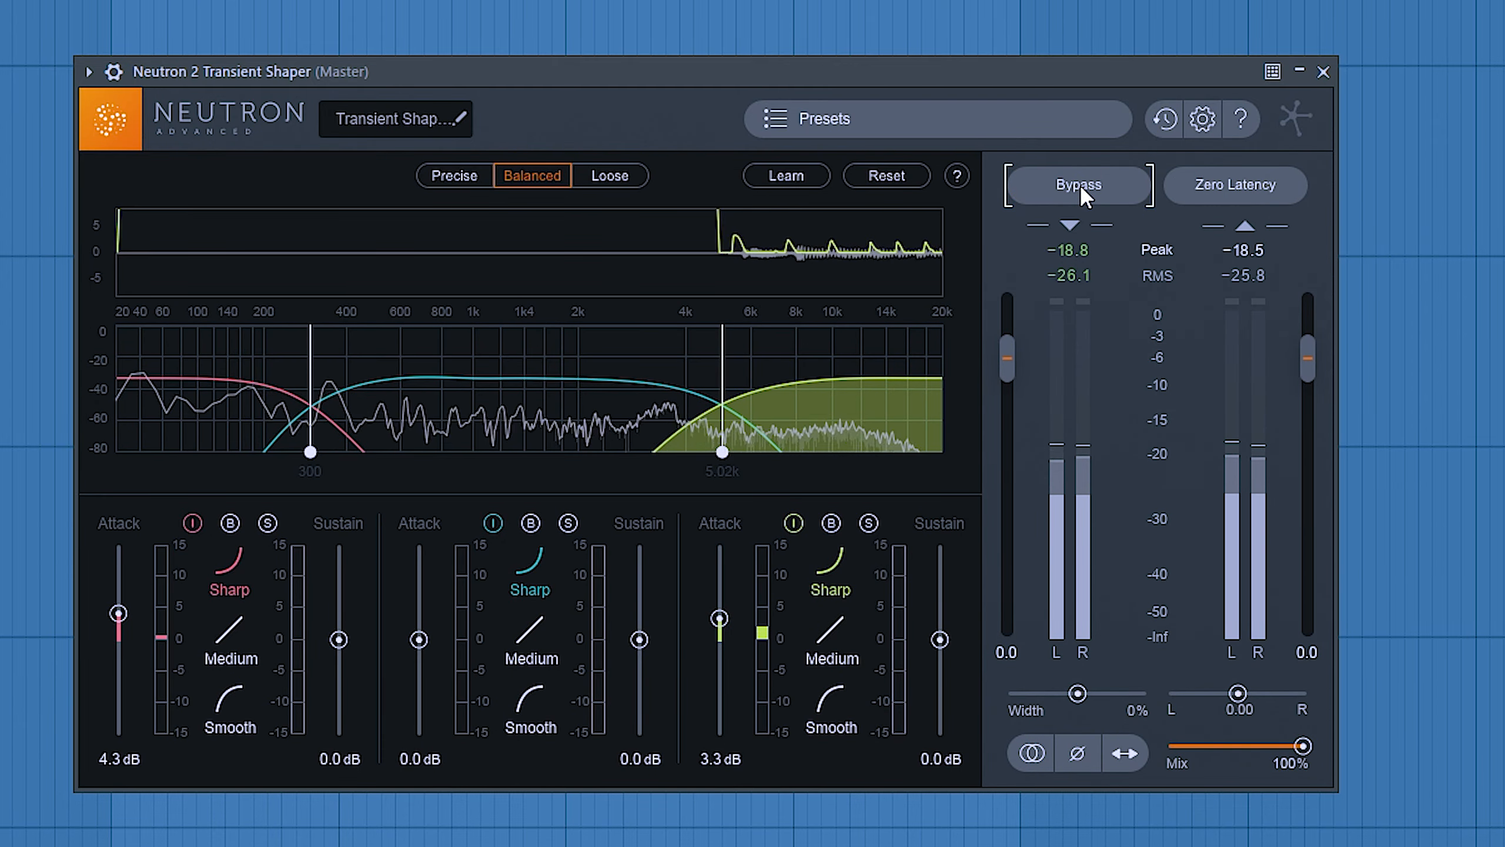